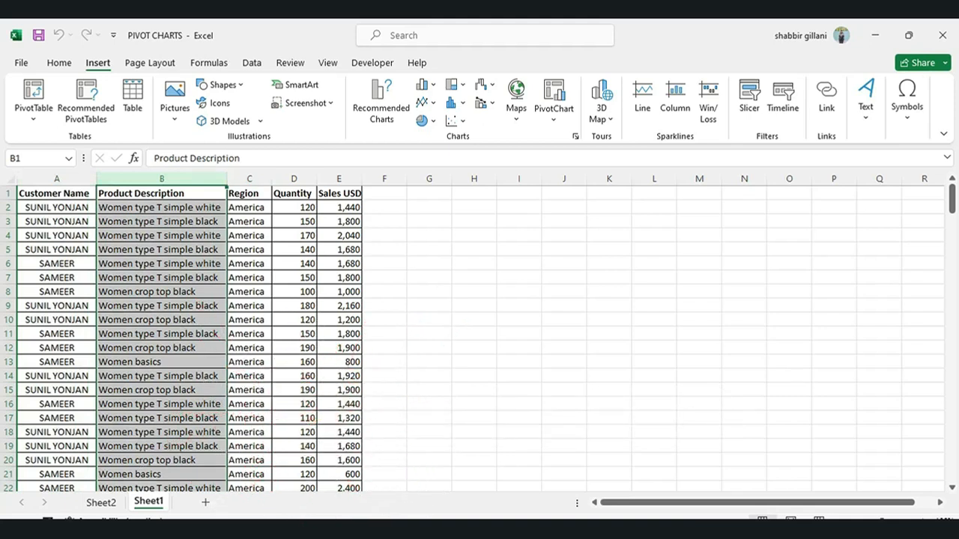
Insert a PivotChart on a new worksheet, using the sales data in Sheet1 range A1:E211 as the source
click(161, 264)
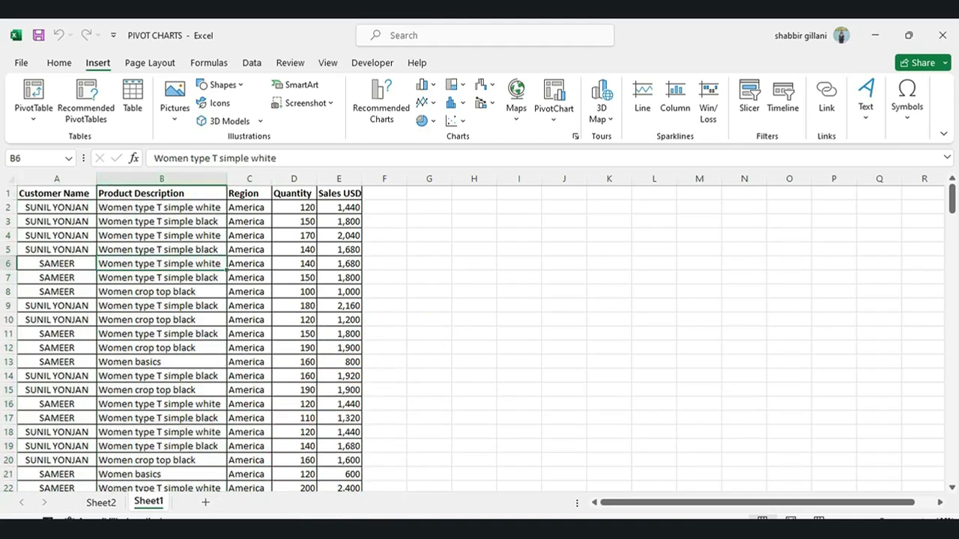
click(57, 207)
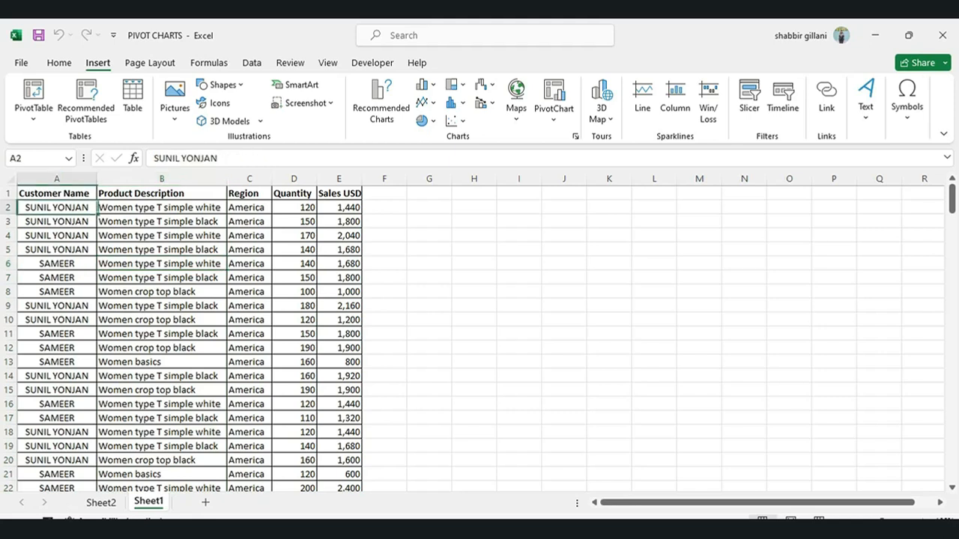
drag(57, 207, 339, 207)
key(ctrl+shift+Down)
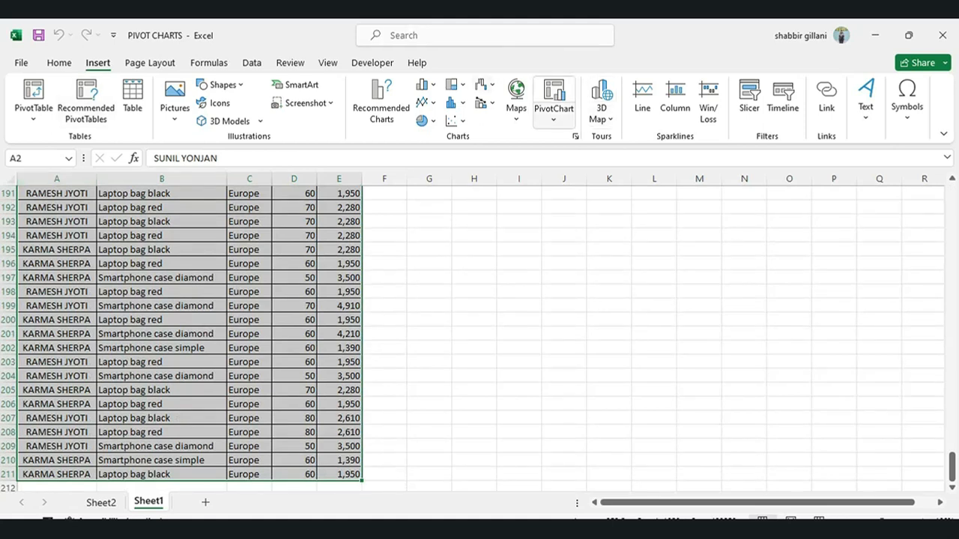
click(554, 113)
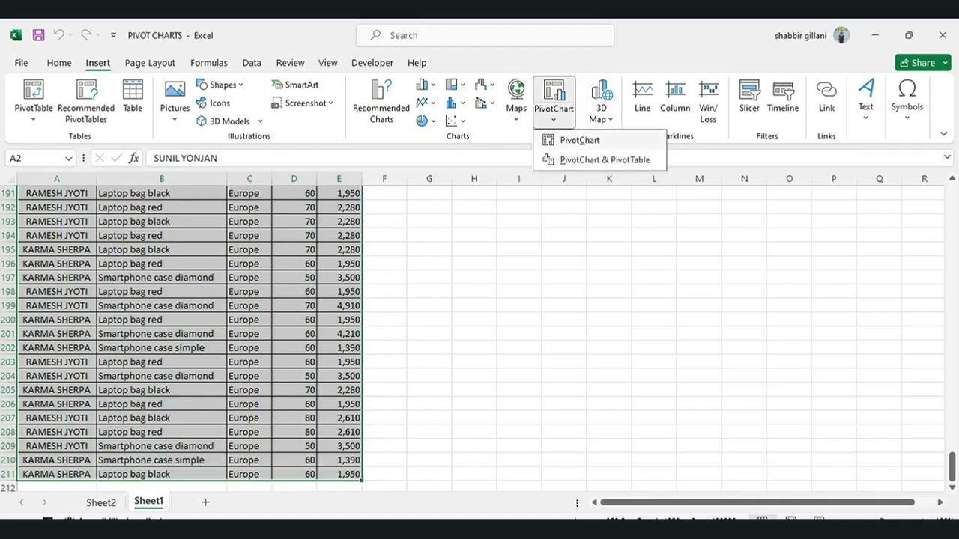
click(580, 140)
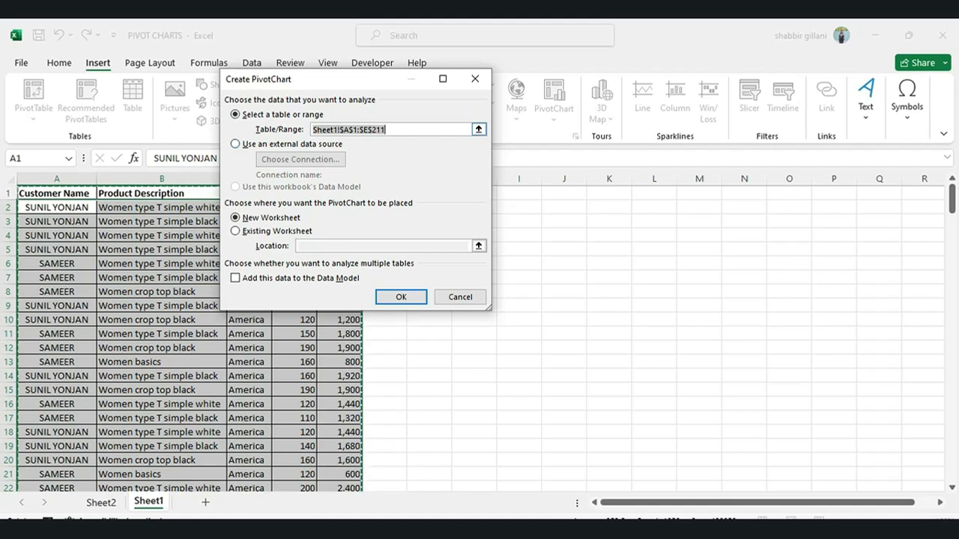
click(401, 297)
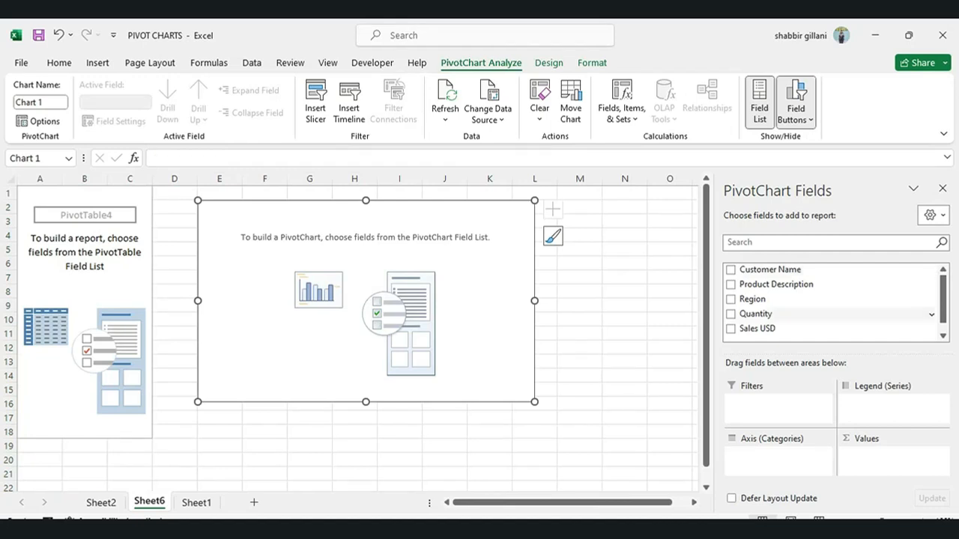
Assign Customer Name to the axis, Sales USD to the values and Region to the legend, and shift the chart down and left
drag(771, 270, 779, 457)
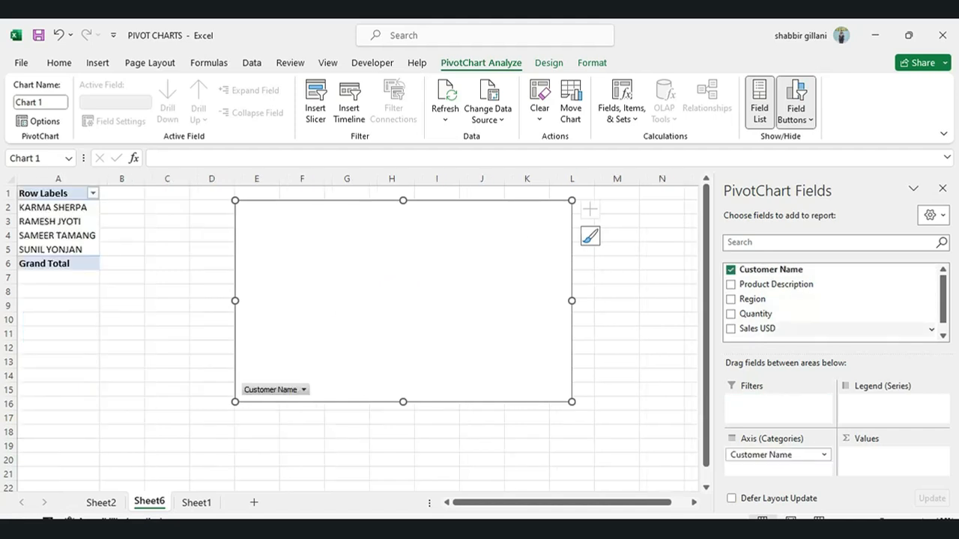
drag(758, 329, 892, 460)
drag(753, 300, 890, 410)
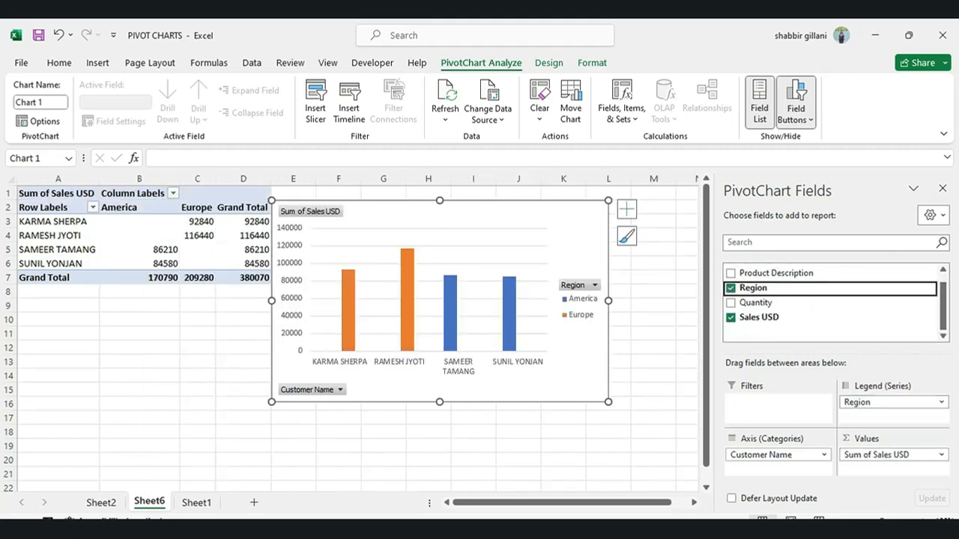
drag(479, 213, 420, 262)
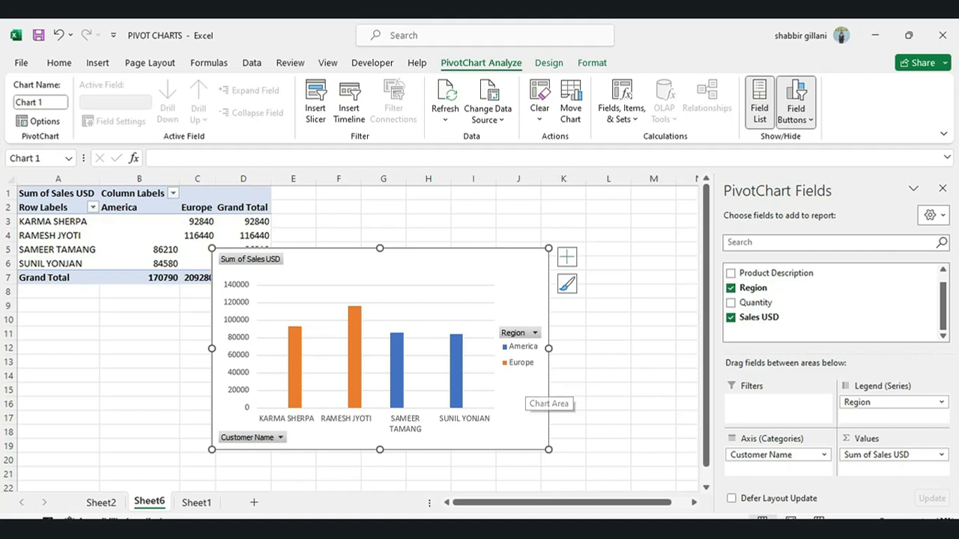
Remove the Region field from the PivotChart and undo the removal
click(535, 332)
key(Escape)
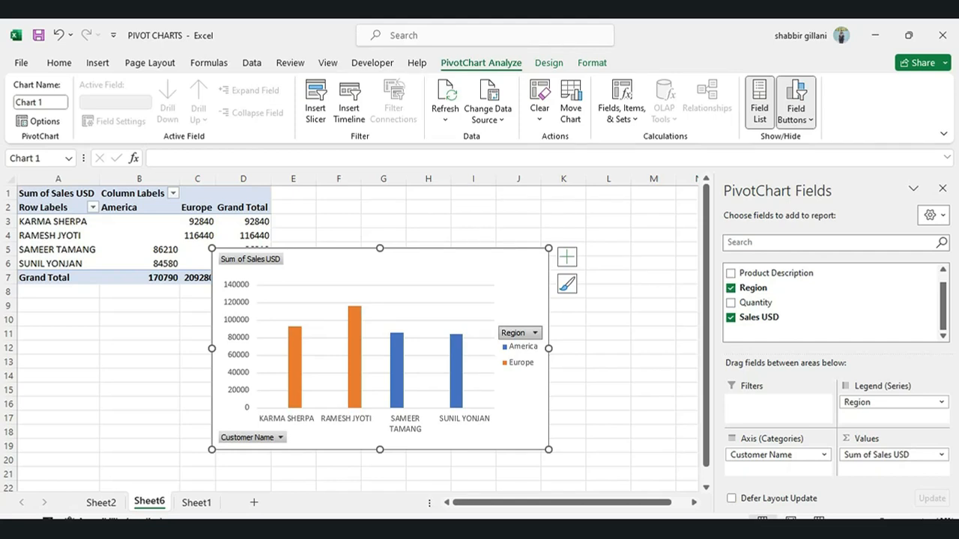
click(518, 332)
click(518, 332)
right_click(511, 331)
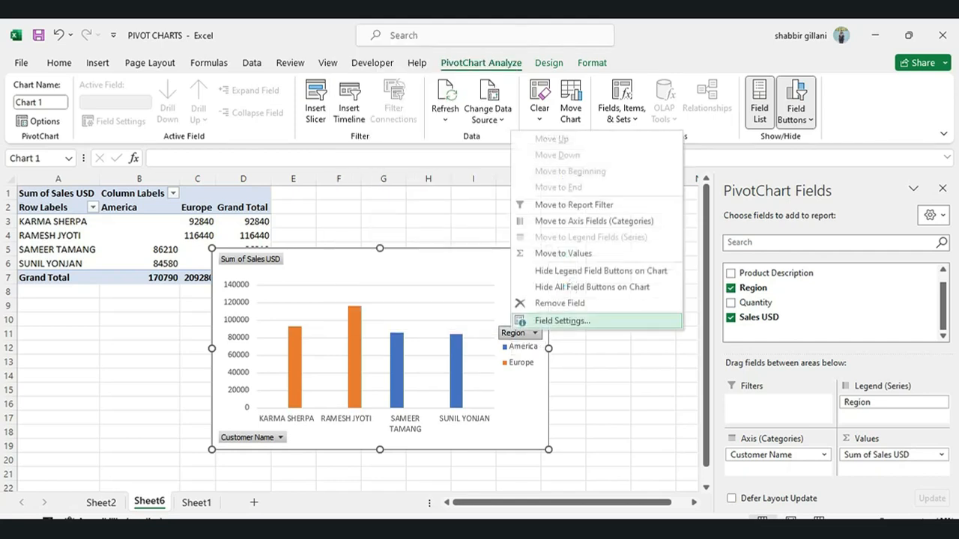
click(559, 303)
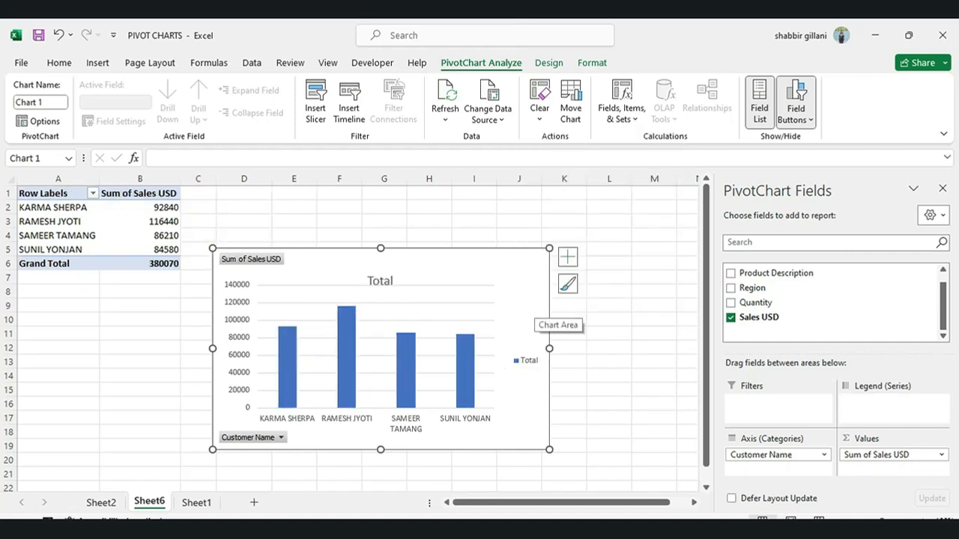
key(ctrl+z)
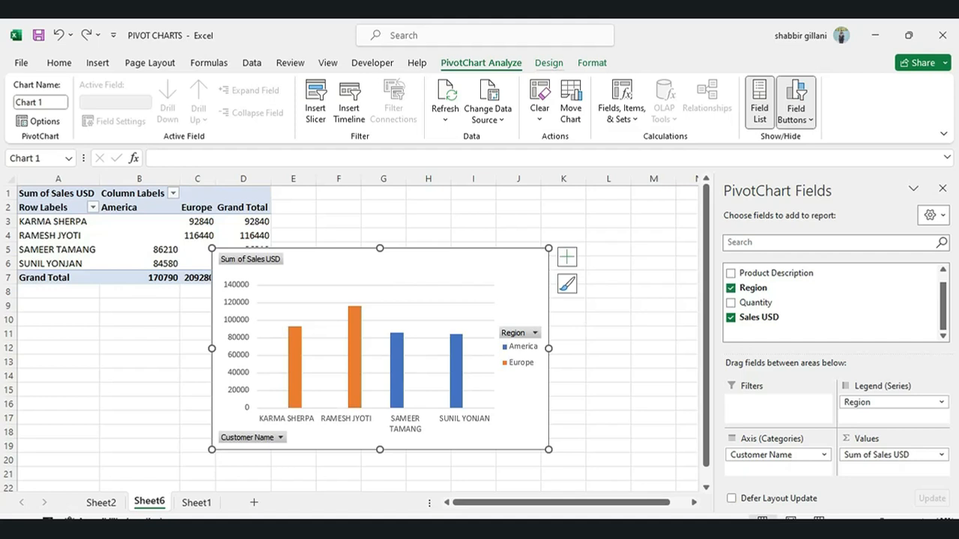
Preview the Line, Pie, Bar and Area chart types for the PivotChart, and keep Clustered Column
click(549, 63)
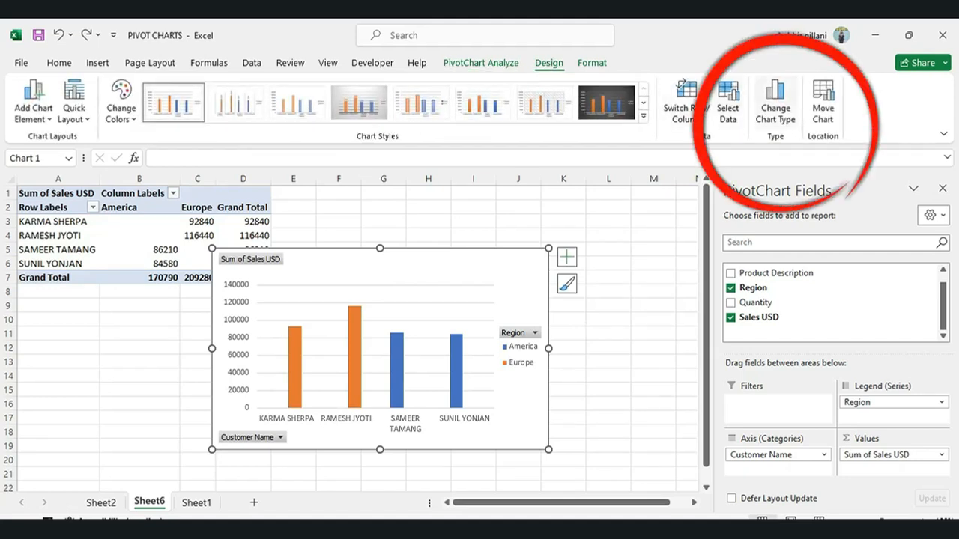
click(775, 105)
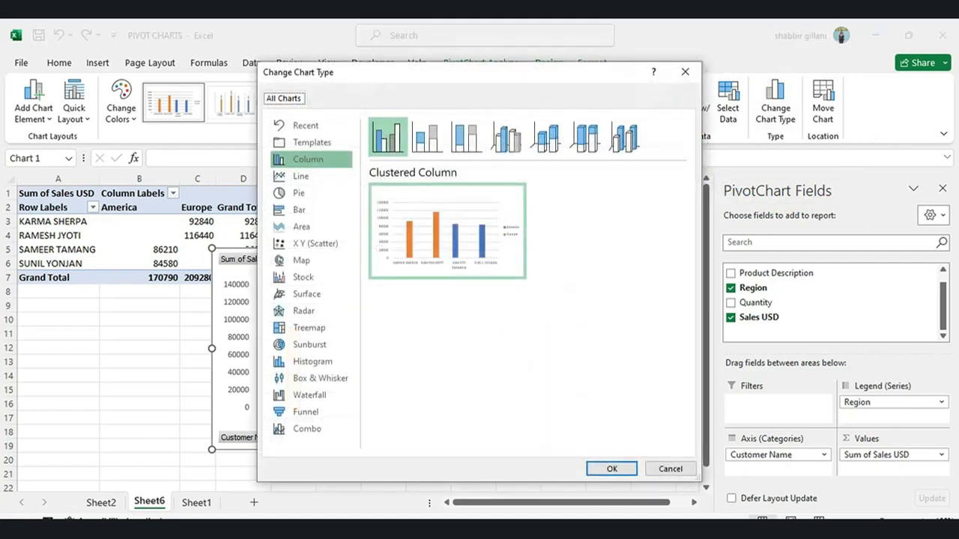
drag(404, 72, 338, 51)
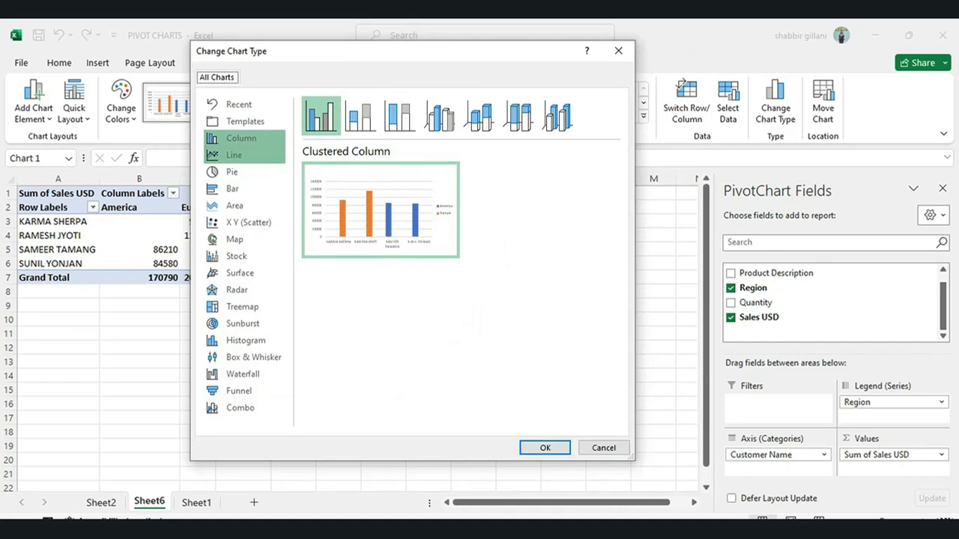
click(234, 154)
click(233, 172)
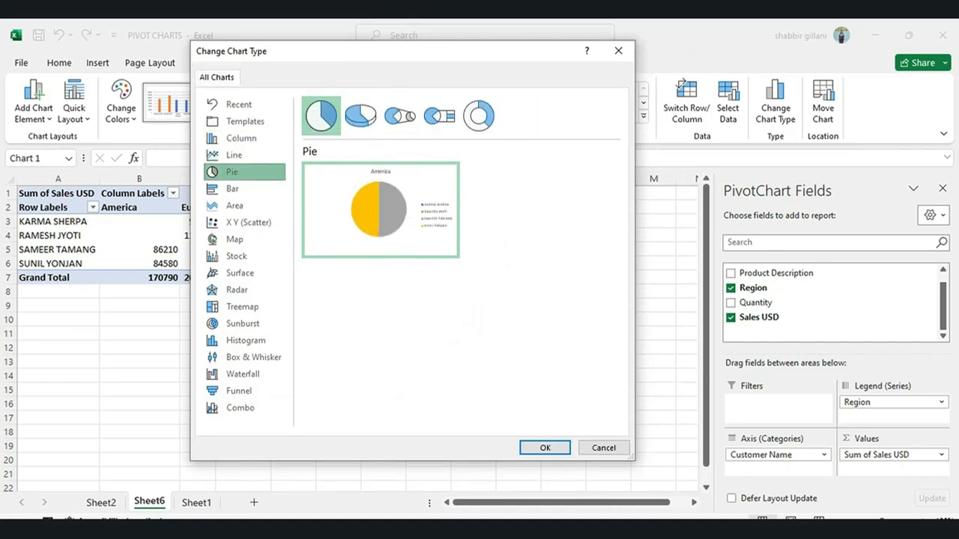
click(232, 188)
click(234, 205)
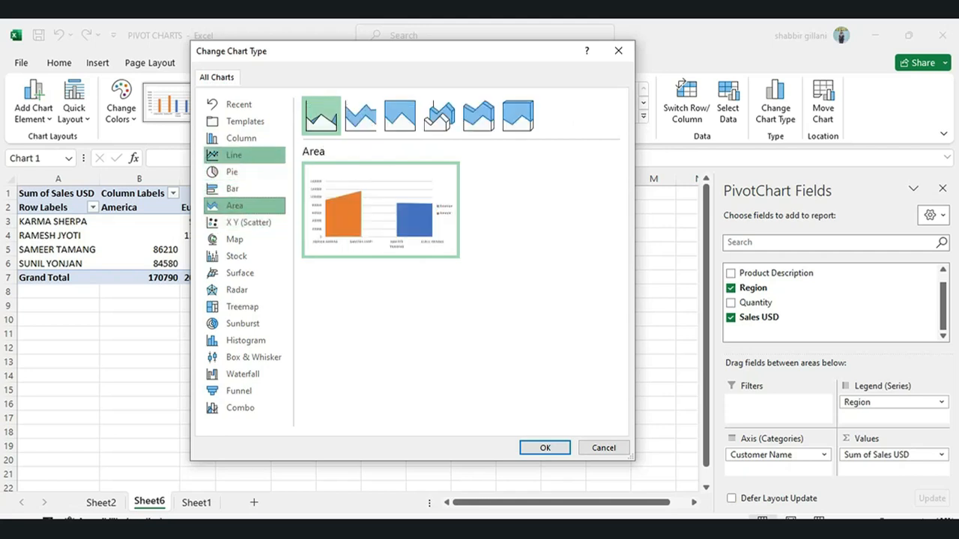
click(241, 139)
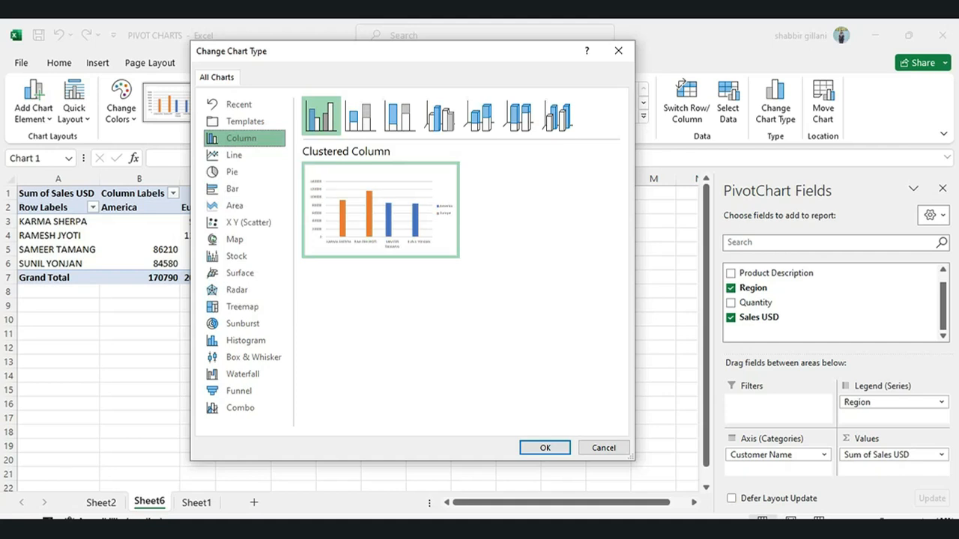
click(545, 448)
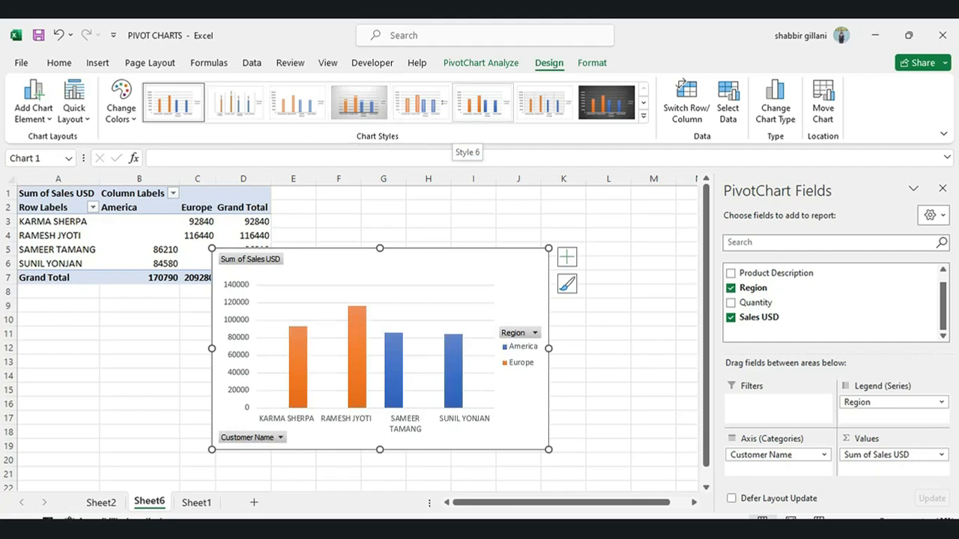
Apply chart Style 6 to the PivotChart and look at the Region filter options without changing them
click(483, 105)
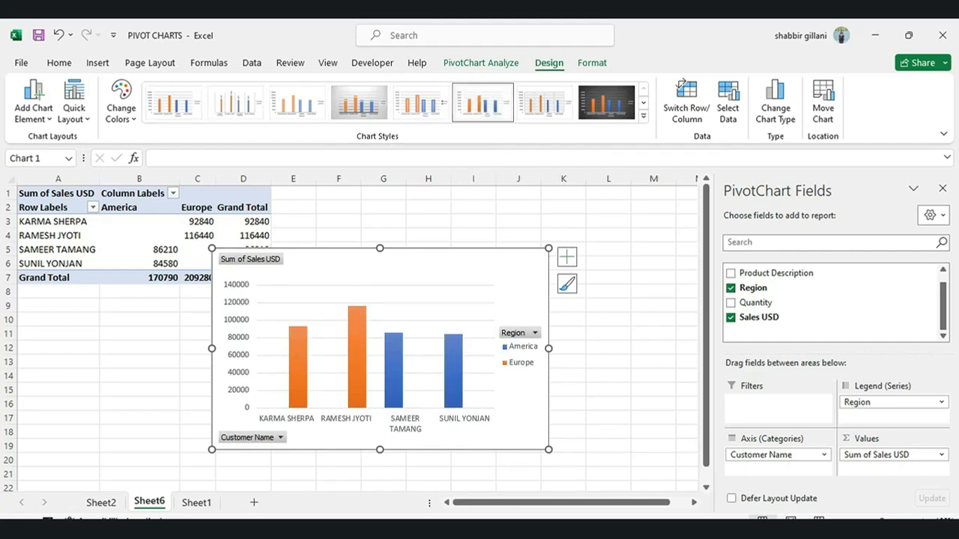
click(427, 221)
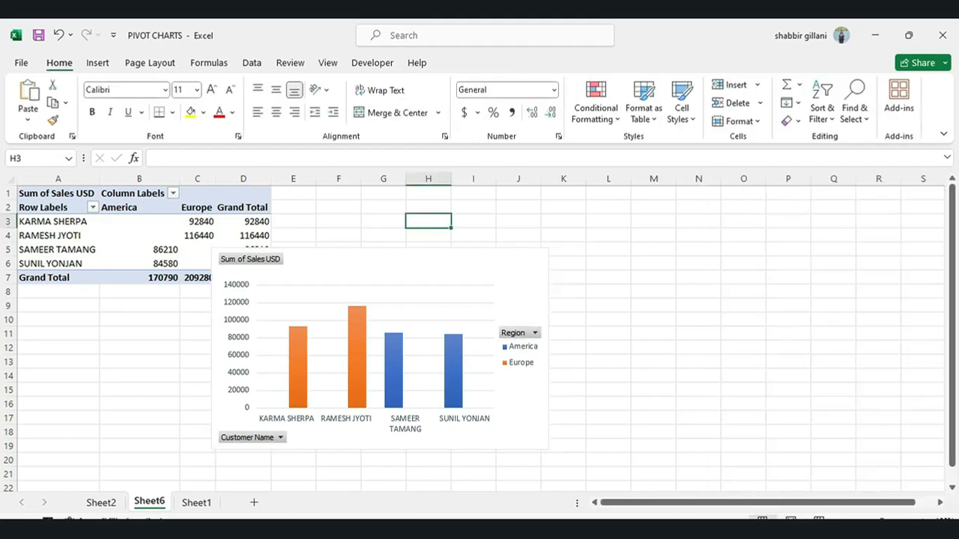
click(534, 332)
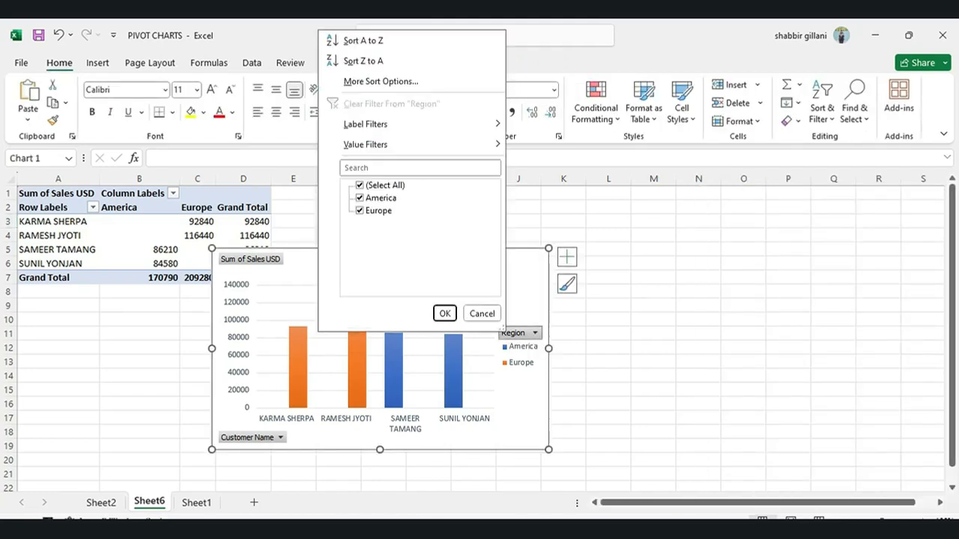
key(Escape)
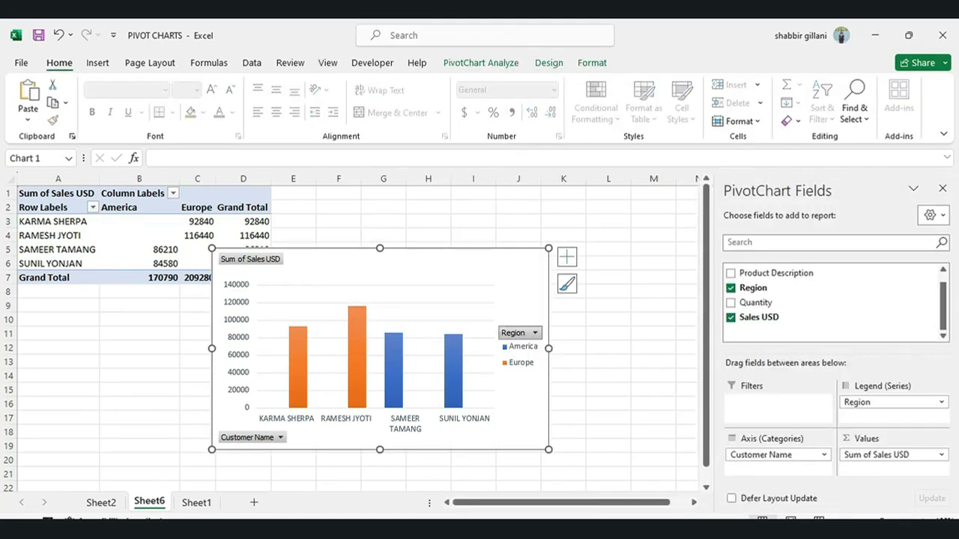
Set the PivotChart's legend position to Right as a chart element
click(548, 63)
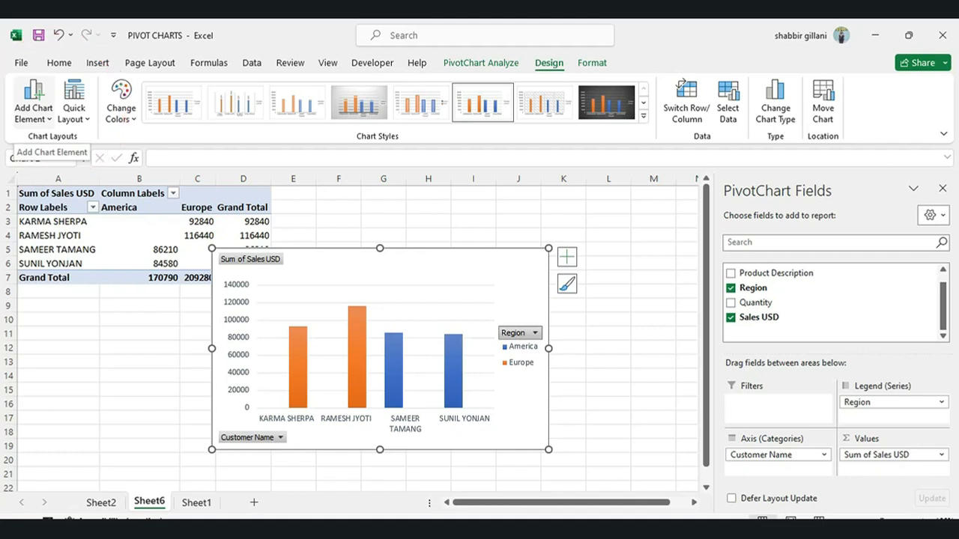
click(33, 105)
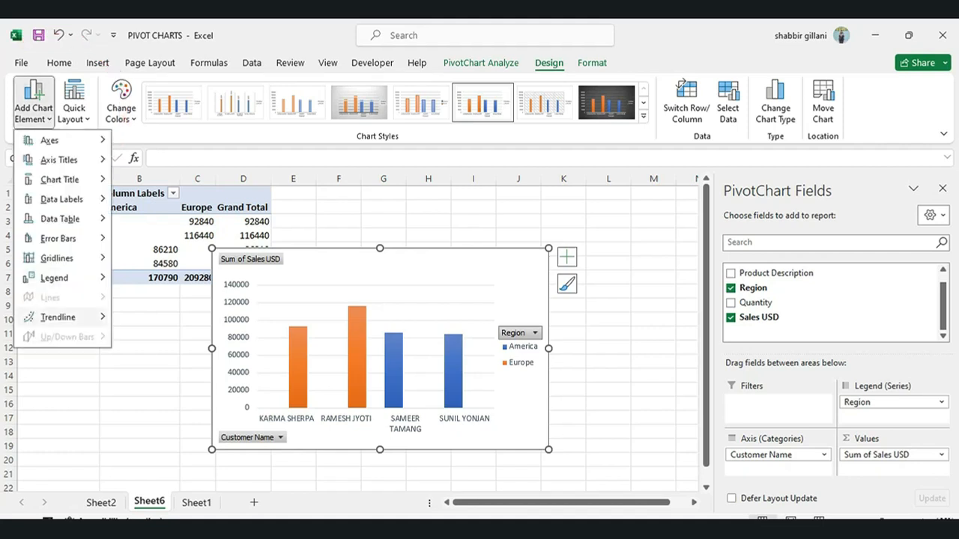
mouse_move(54, 278)
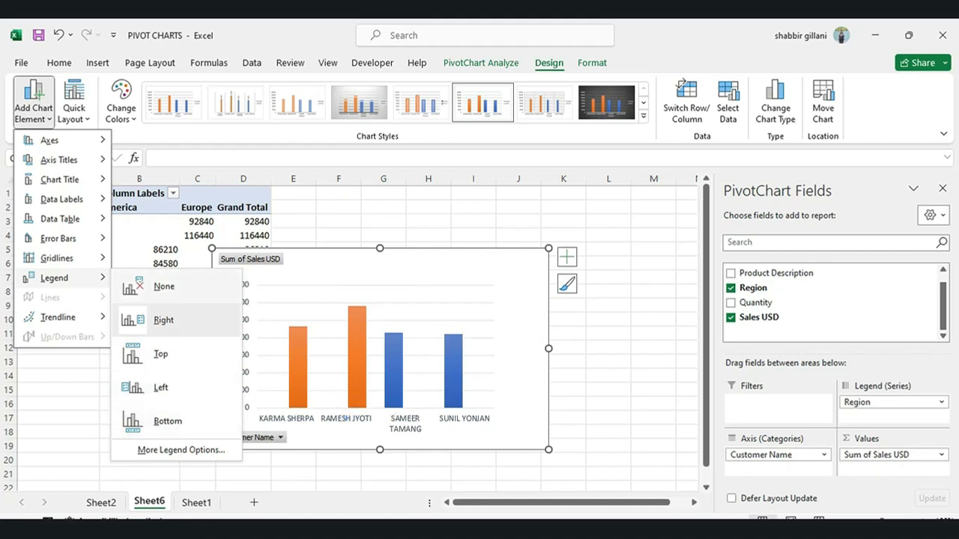
click(163, 320)
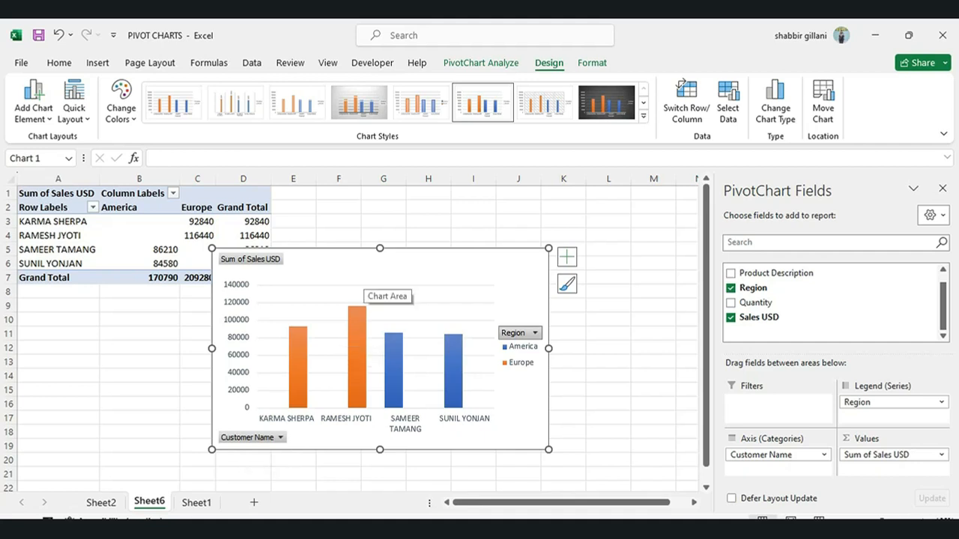
Move the chart down below the pivot table's customer rows and add data labels to the America series
click(394, 362)
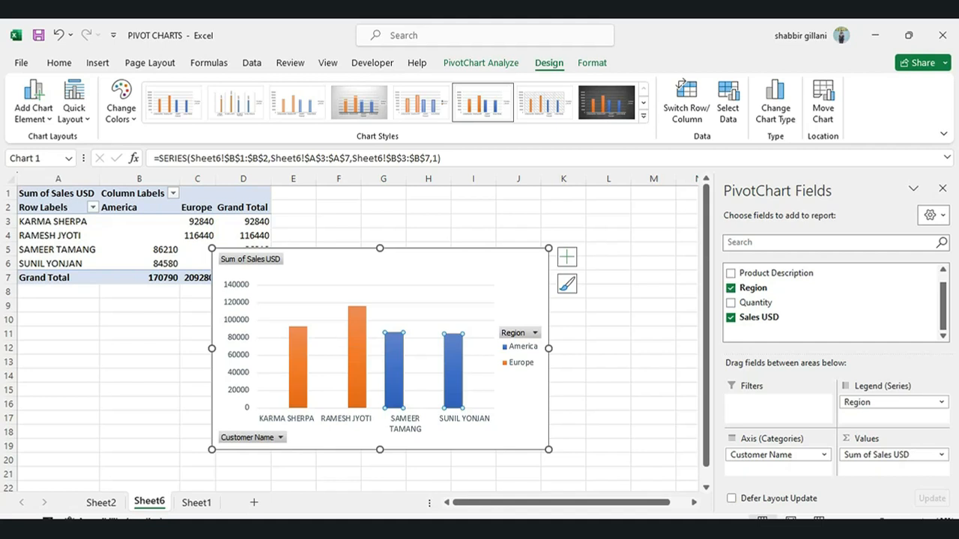
drag(452, 361, 453, 386)
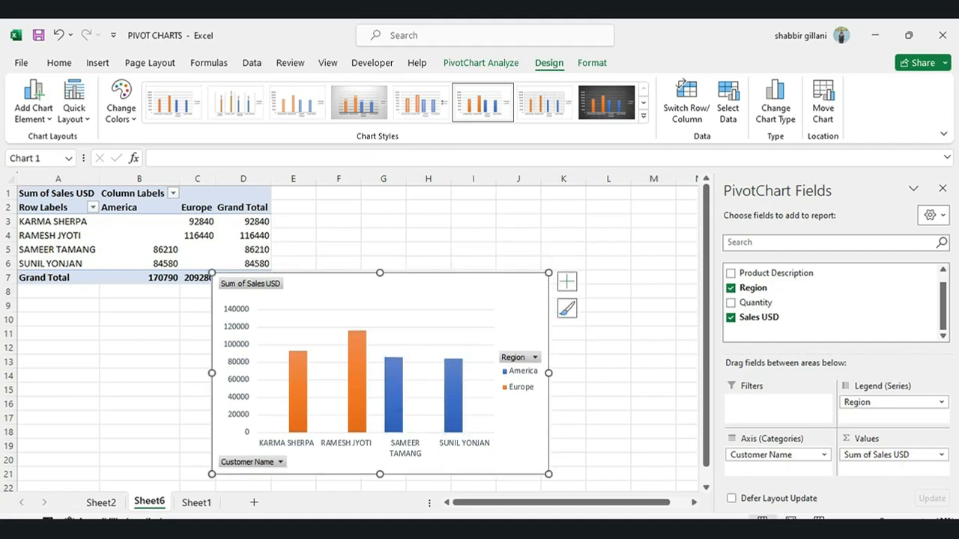
click(453, 390)
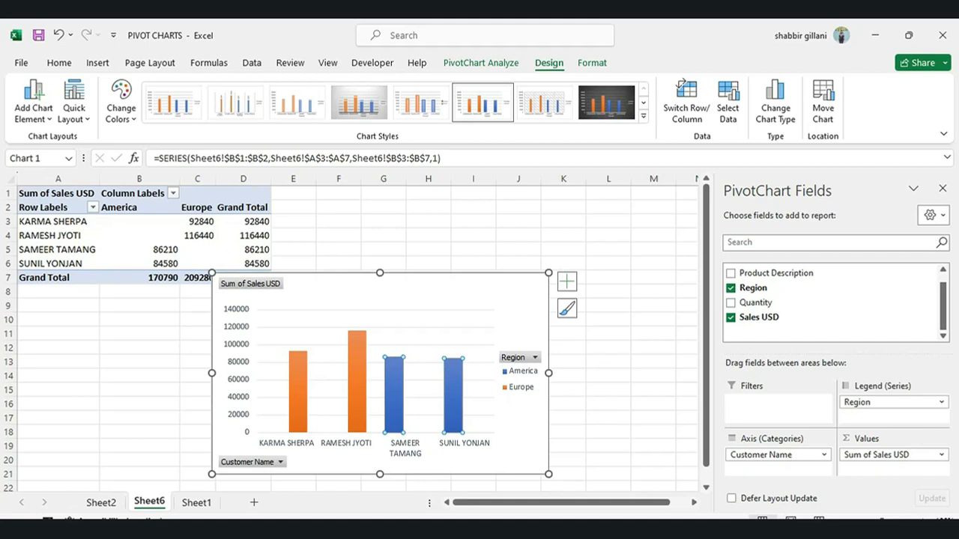
right_click(453, 386)
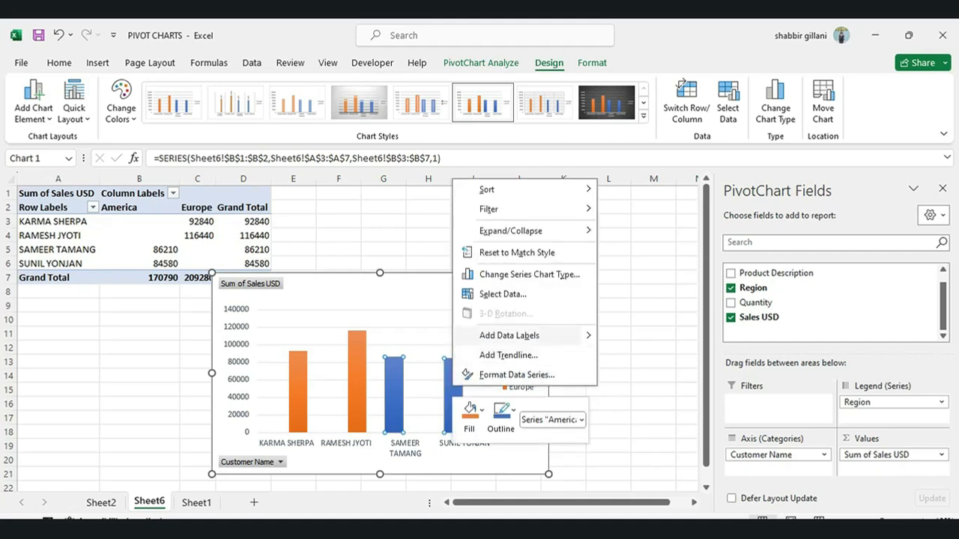
click(509, 336)
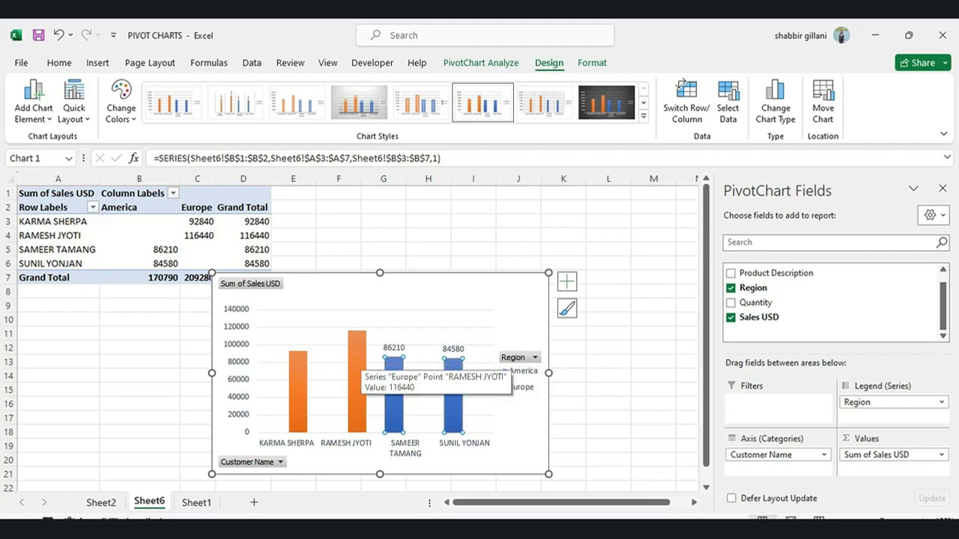
Add data labels to the orange Europe series columns
click(357, 361)
right_click(356, 361)
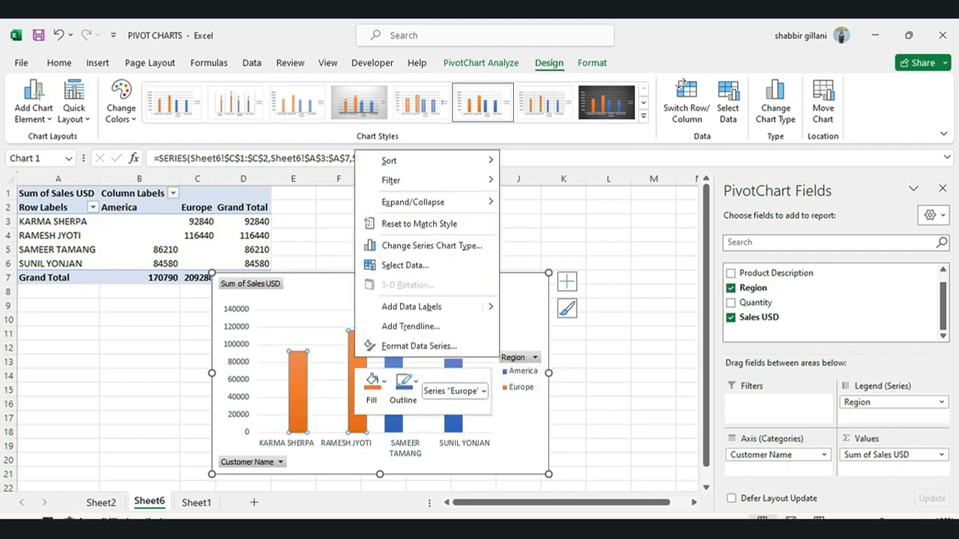
click(411, 307)
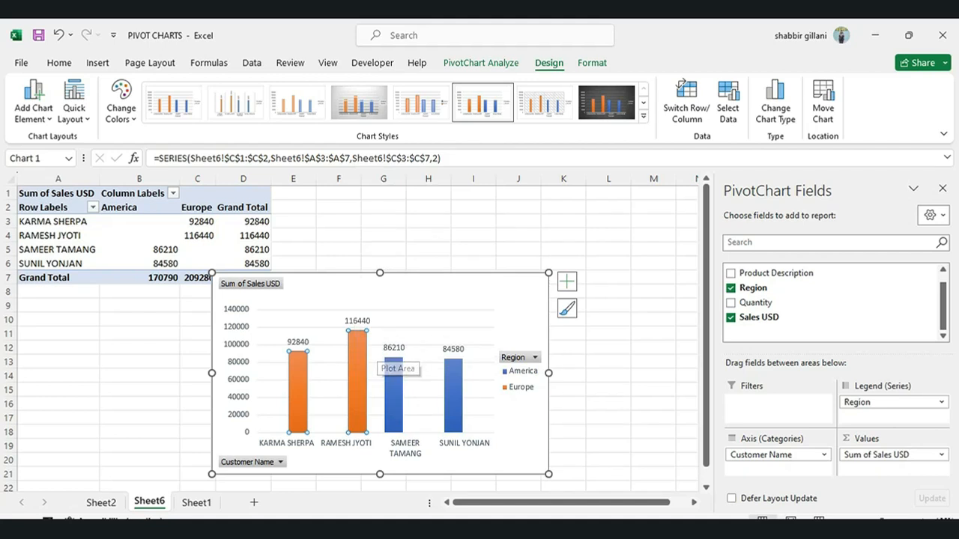
Show the series name alongside the value in the data labels of the blue America series
click(473, 250)
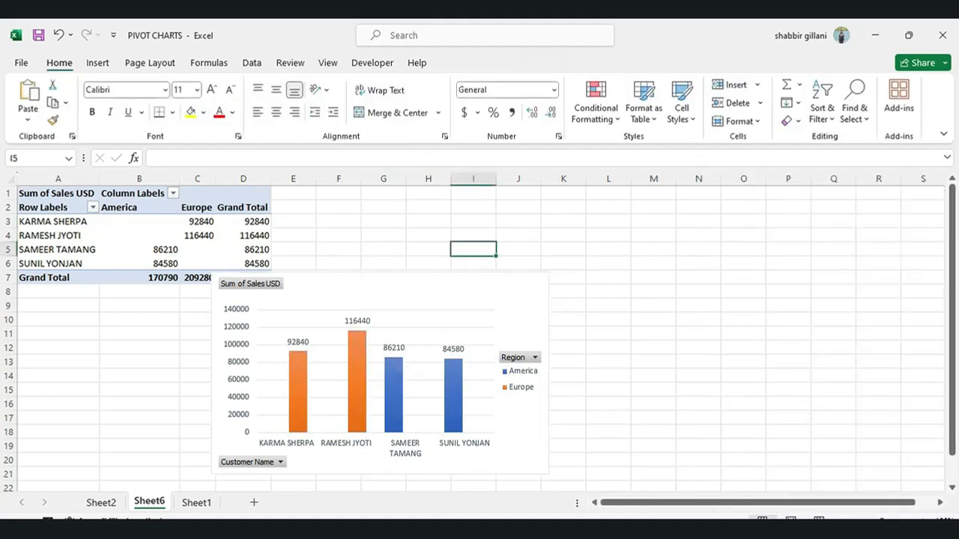
click(453, 384)
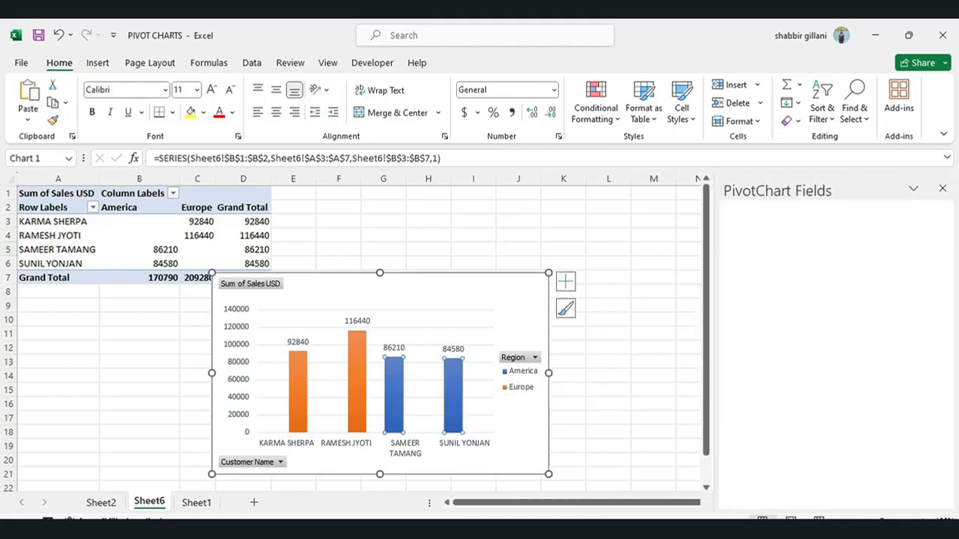
right_click(453, 382)
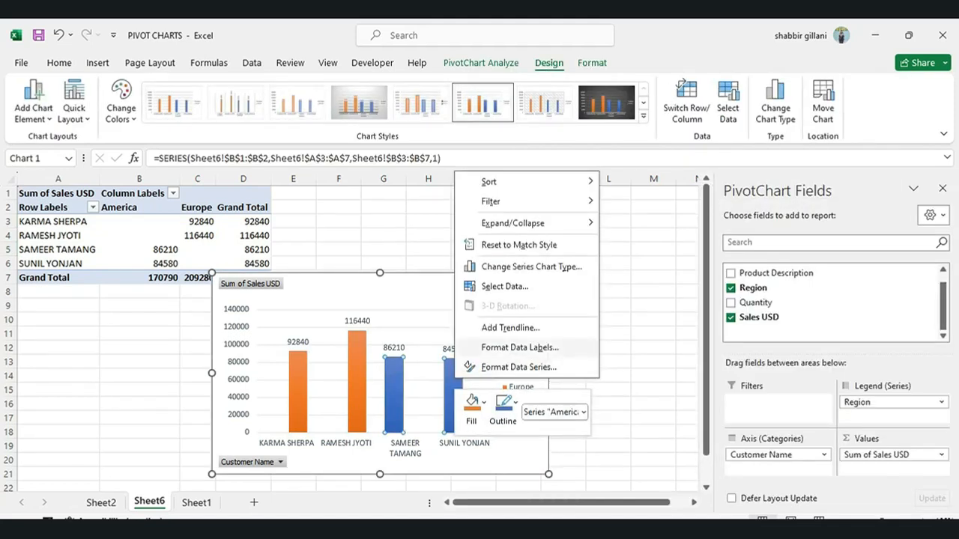
click(520, 347)
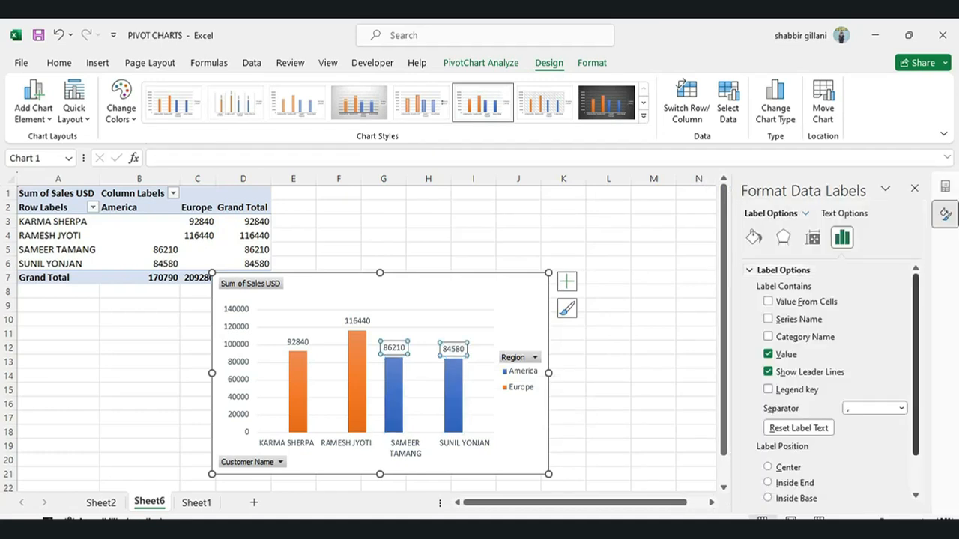
scroll(833, 381, down, 1)
drag(916, 369, 915, 371)
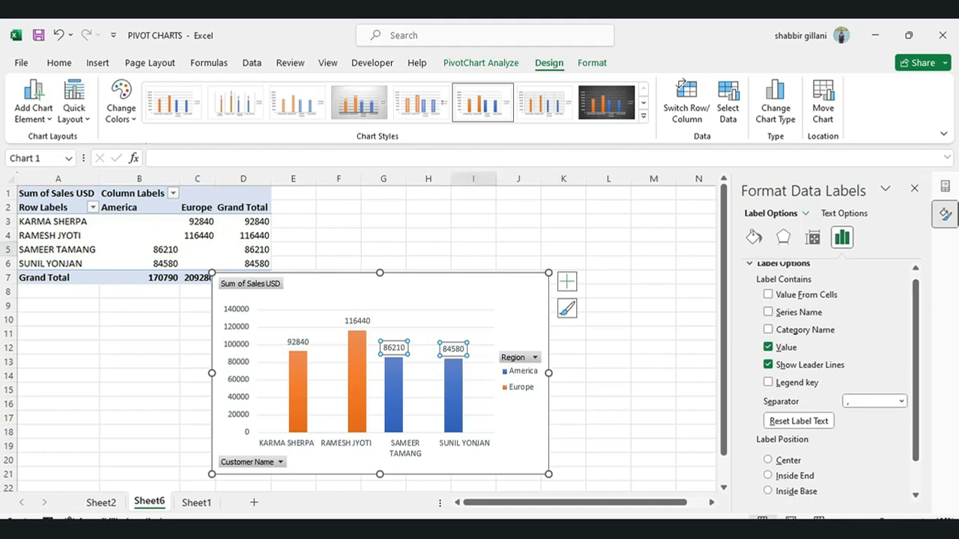
click(768, 311)
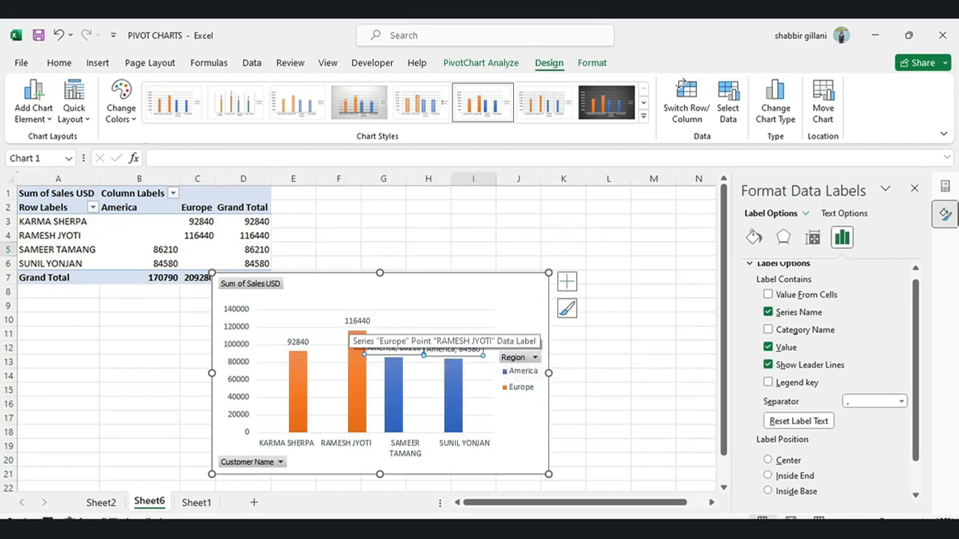
Try adding the series name and category name to the Europe data labels, remove both and close the label formatting
click(357, 321)
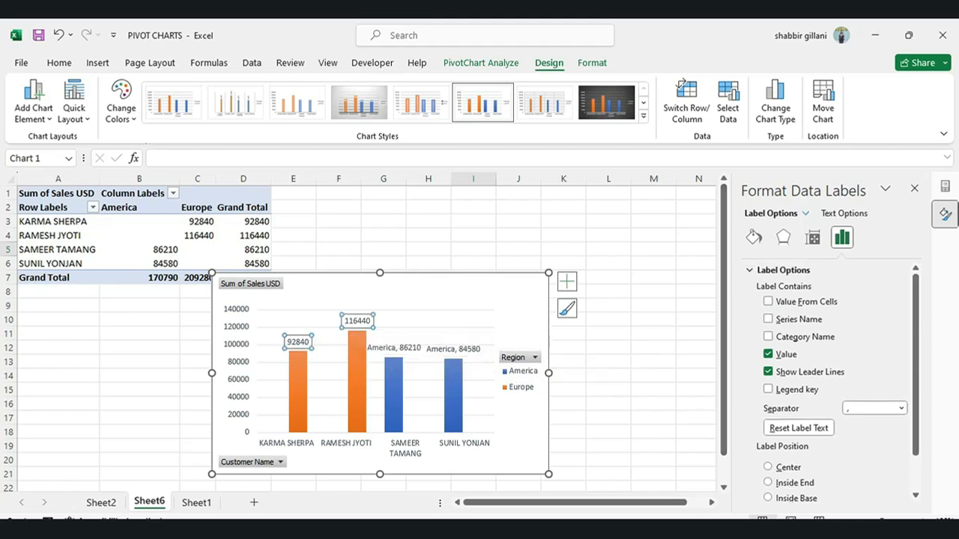
click(768, 319)
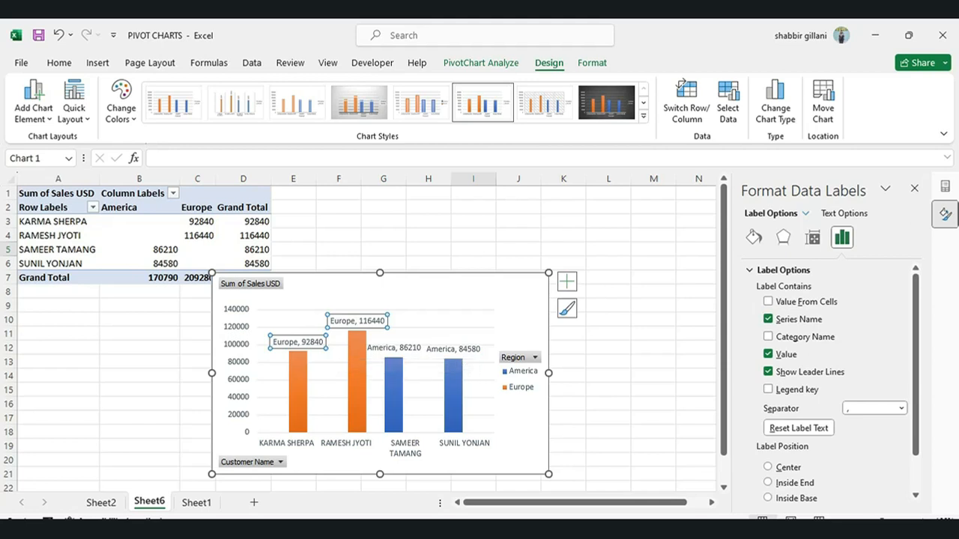
click(768, 336)
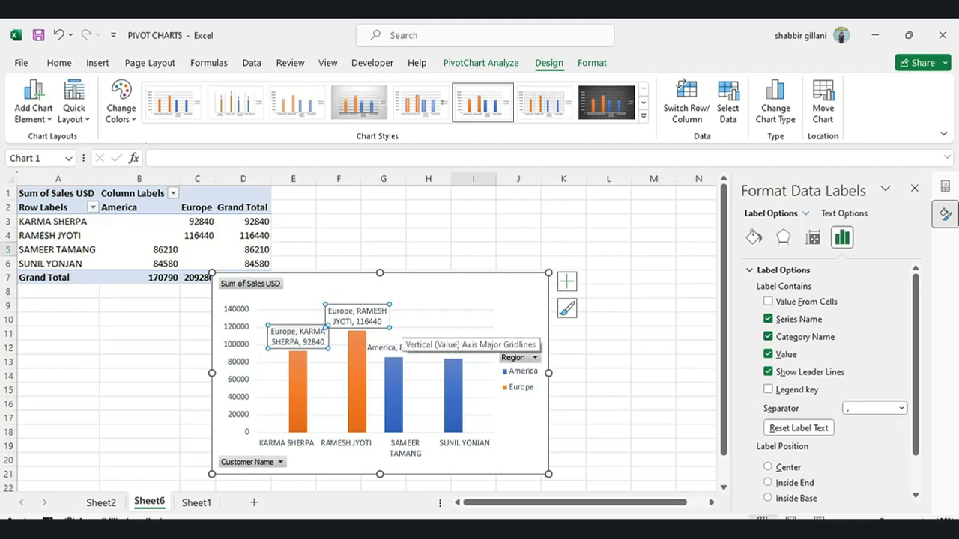
click(768, 319)
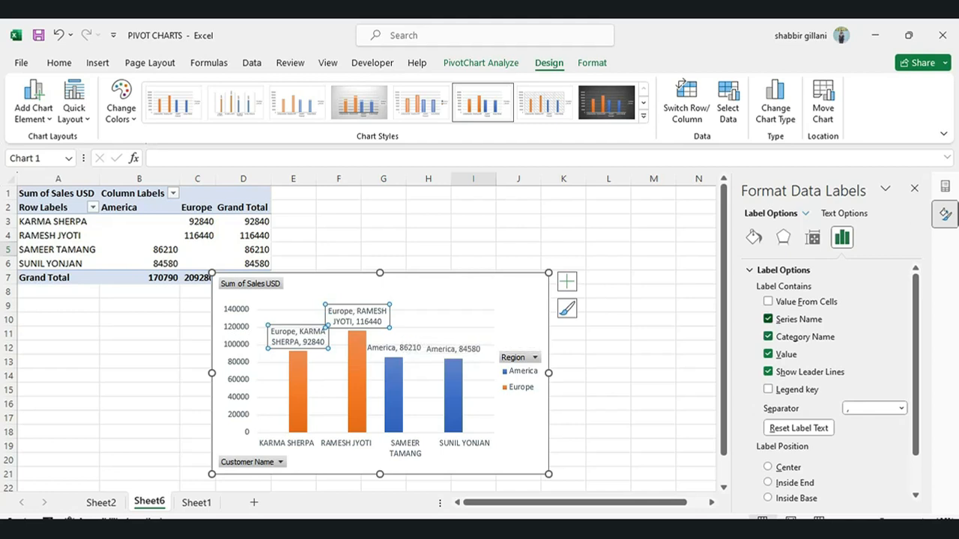
click(768, 336)
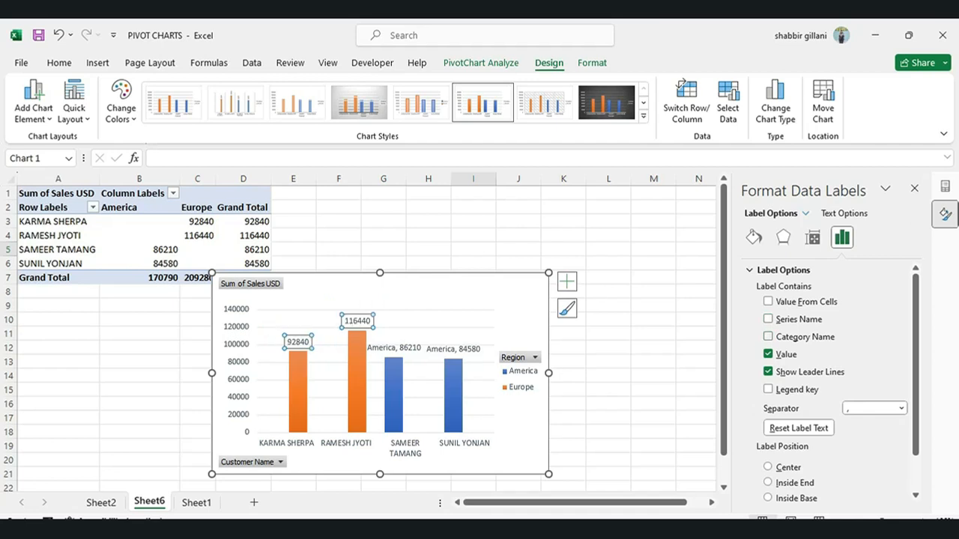
click(914, 189)
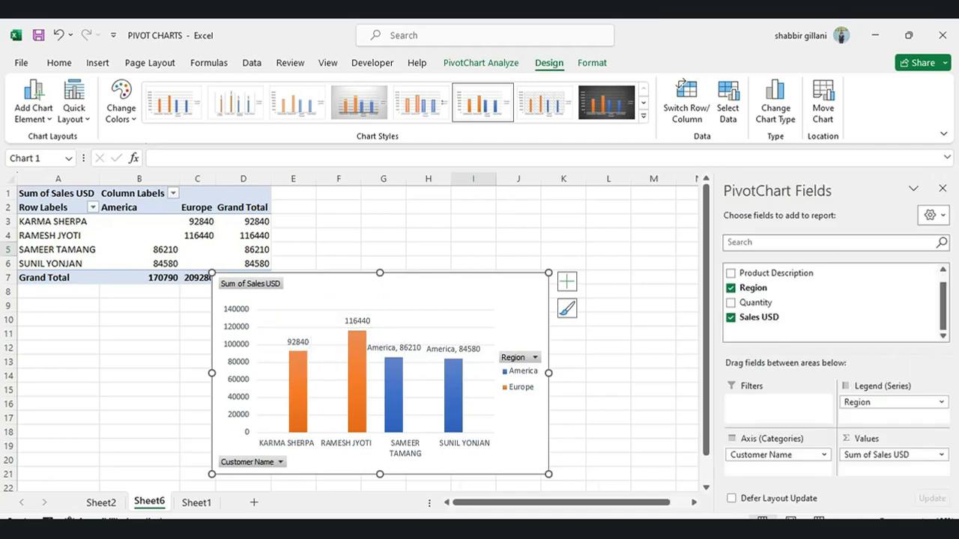
Try Solid fill and No fill on the chart area, and settle on Gradient fill as its background
right_click(462, 291)
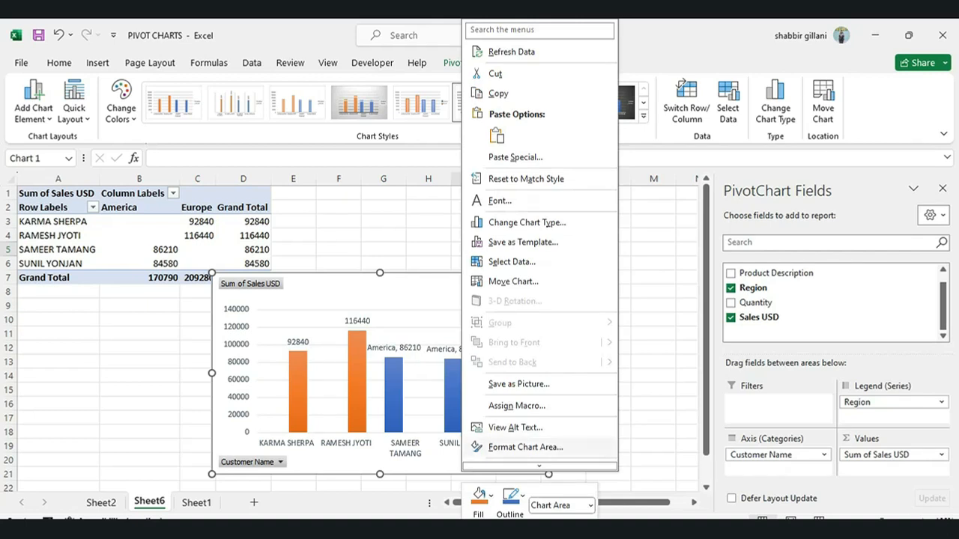
click(525, 447)
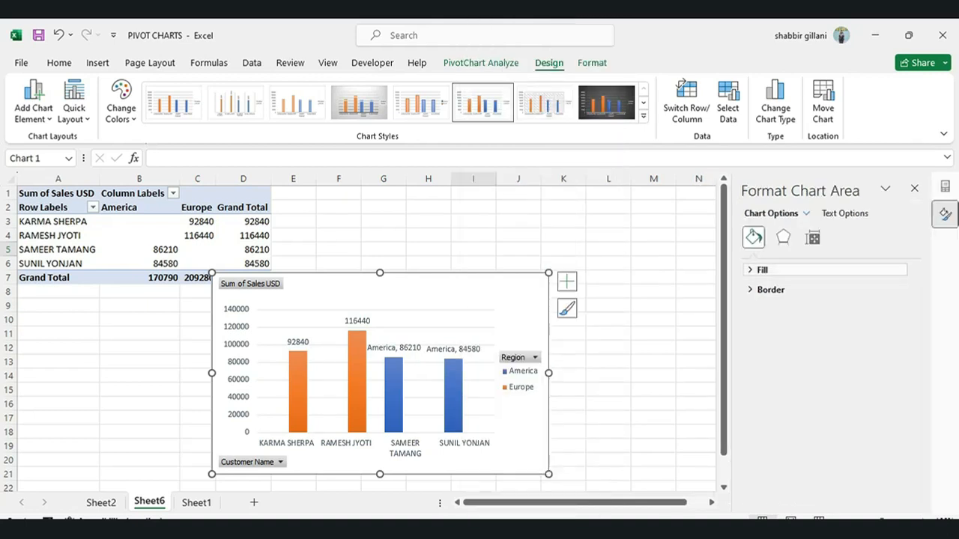
click(762, 270)
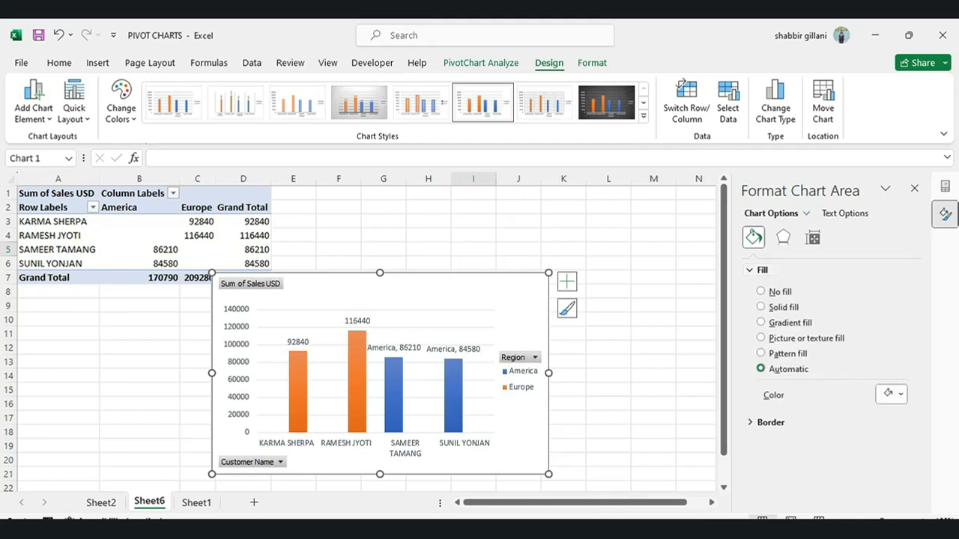
click(761, 307)
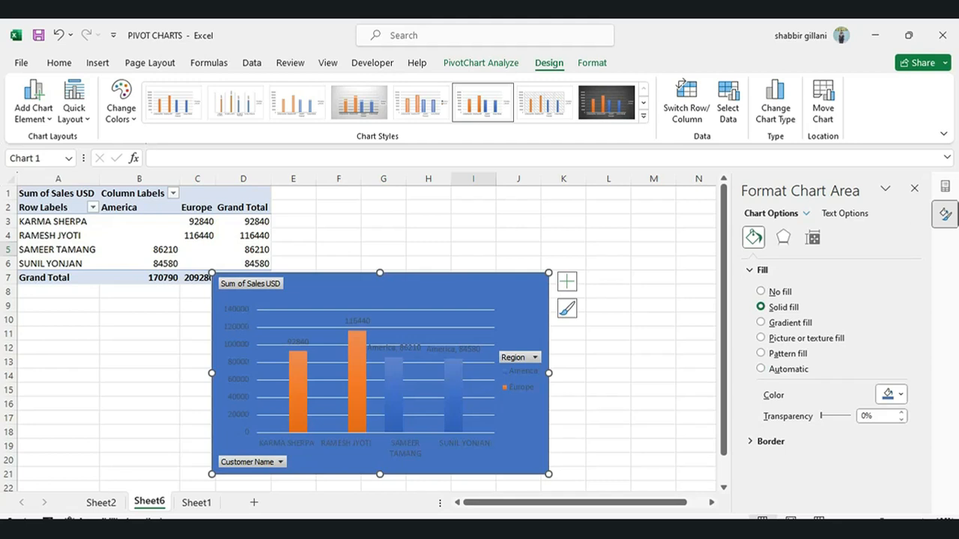
click(761, 291)
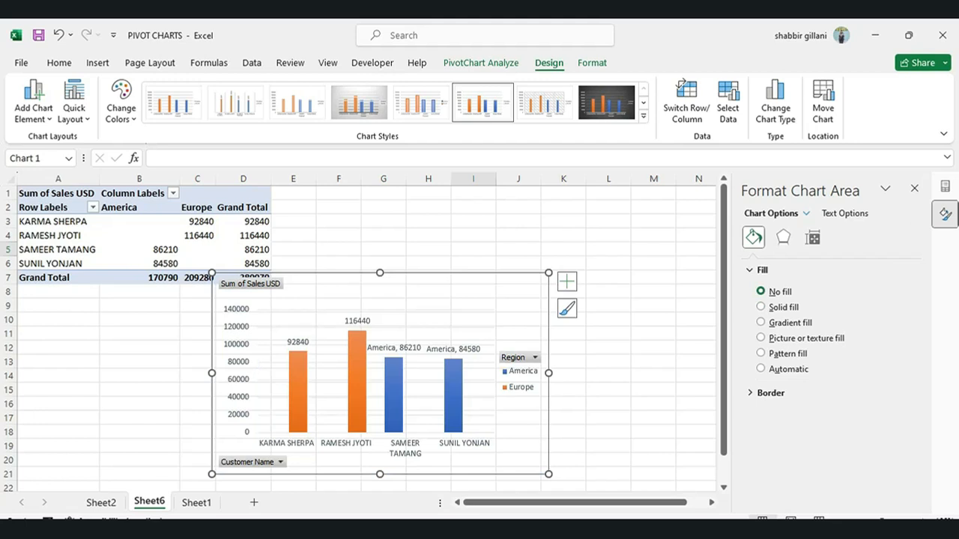
click(762, 323)
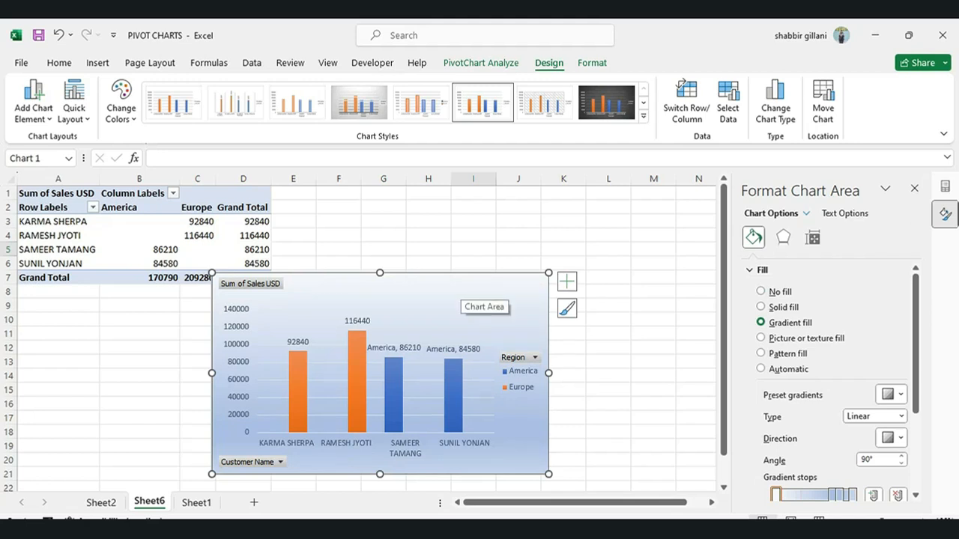
click(474, 249)
Look at the filter list and field options of the chart's Region field button without changing them
click(535, 357)
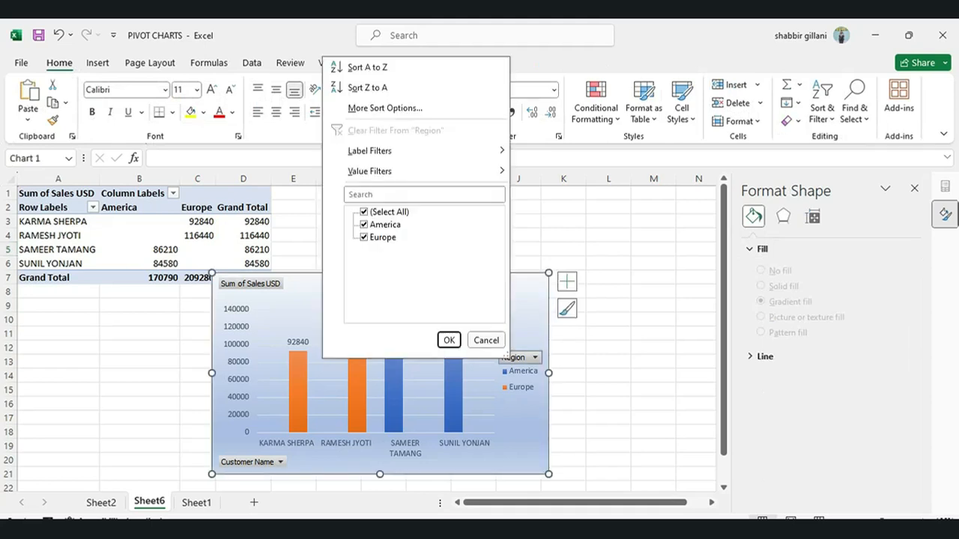
right_click(506, 357)
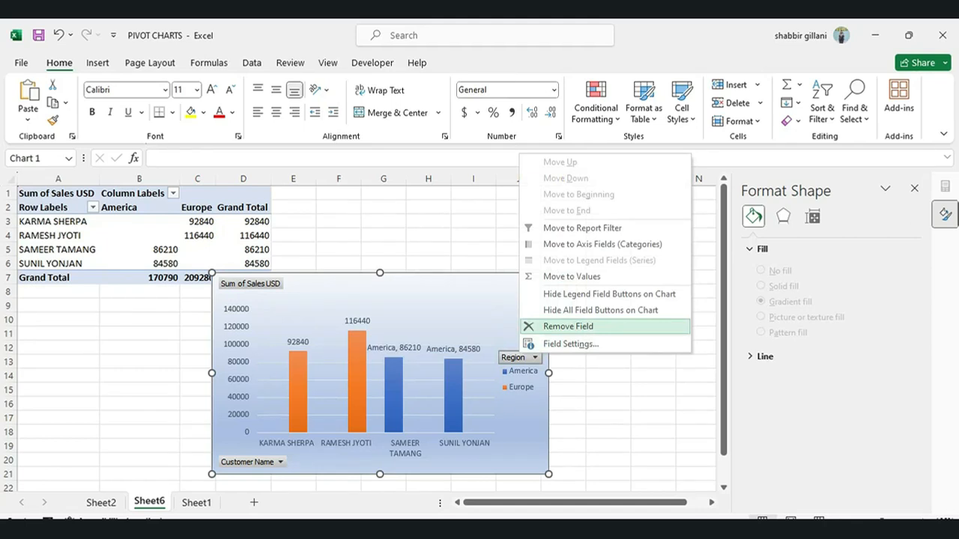
click(384, 222)
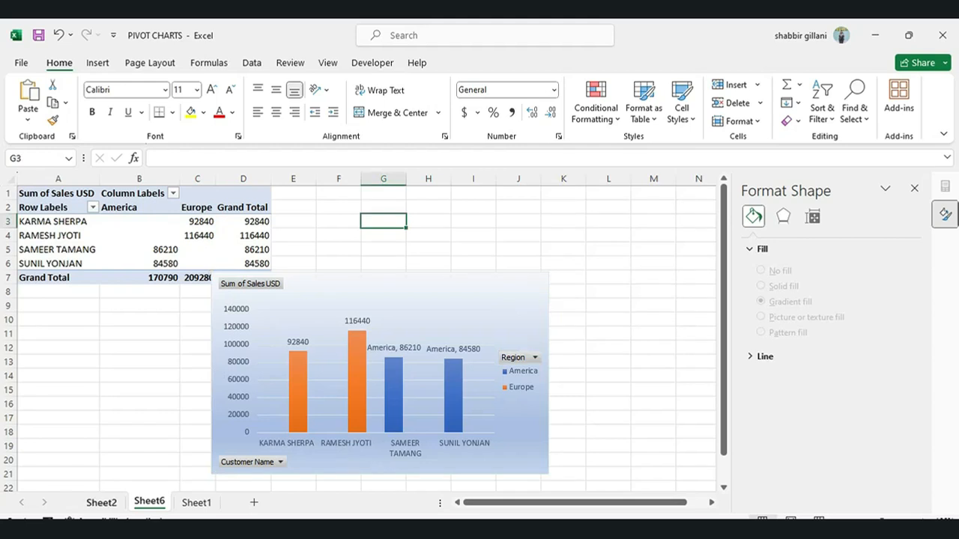
Insert a Clustered Column PivotChart from the existing pivot table on Sheet2 and move it clear of the table, starting around cell E7
click(101, 503)
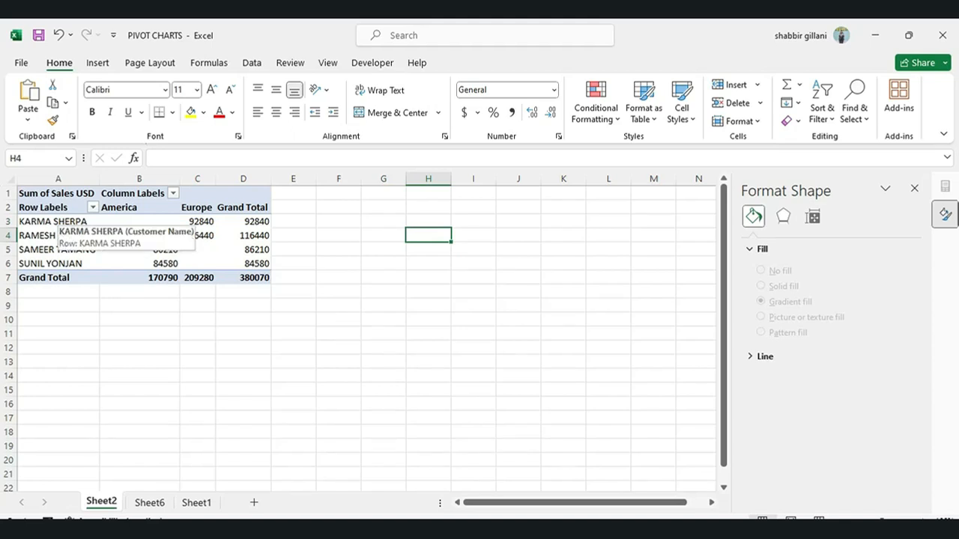
click(58, 221)
drag(58, 222, 243, 264)
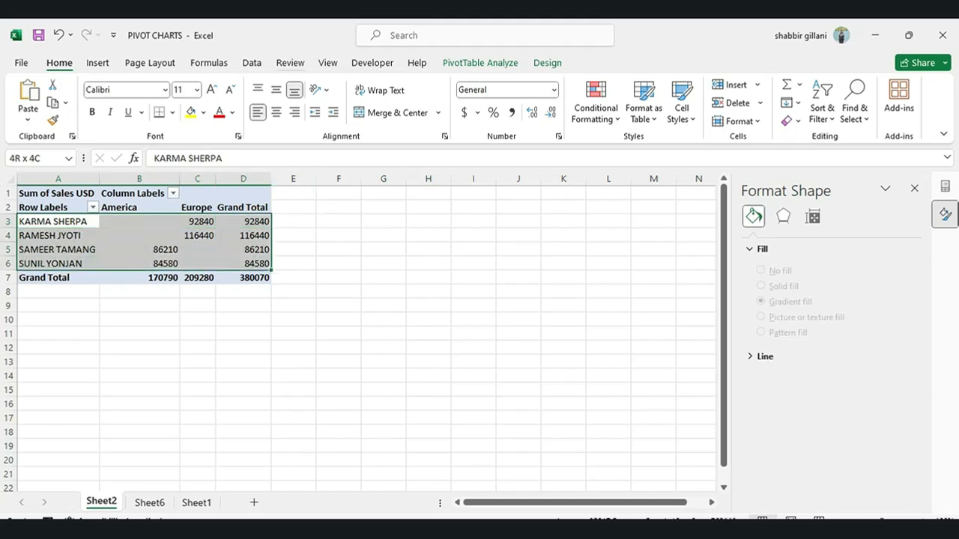
click(480, 63)
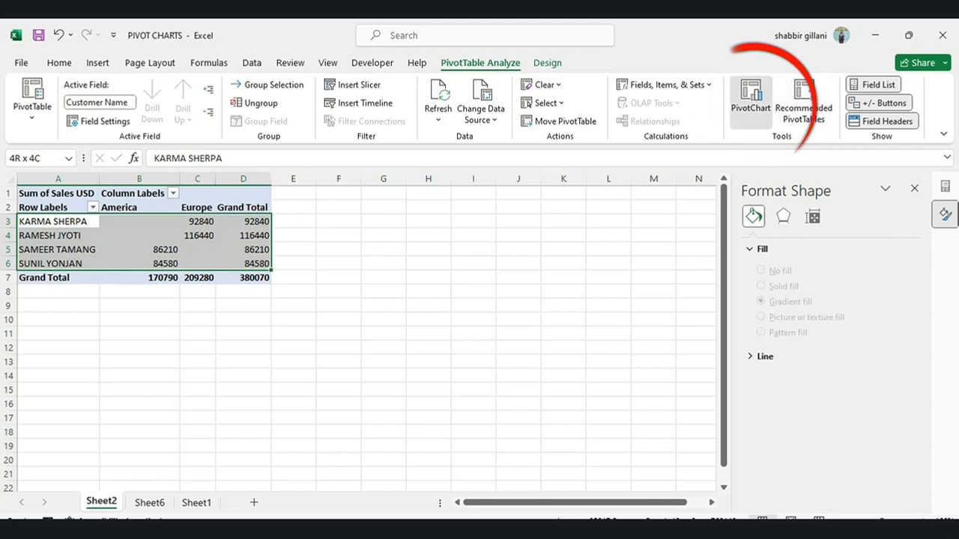
click(751, 97)
mouse_move(447, 231)
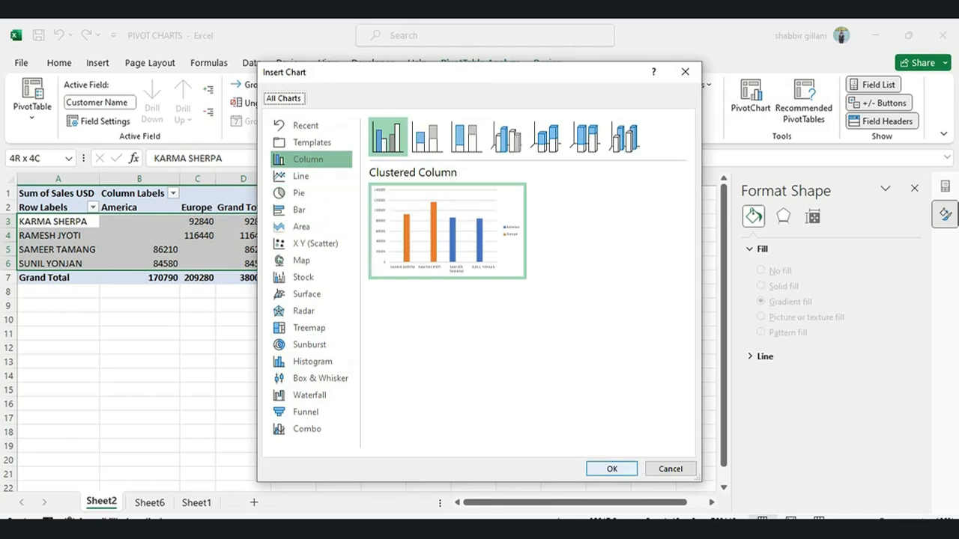
click(612, 469)
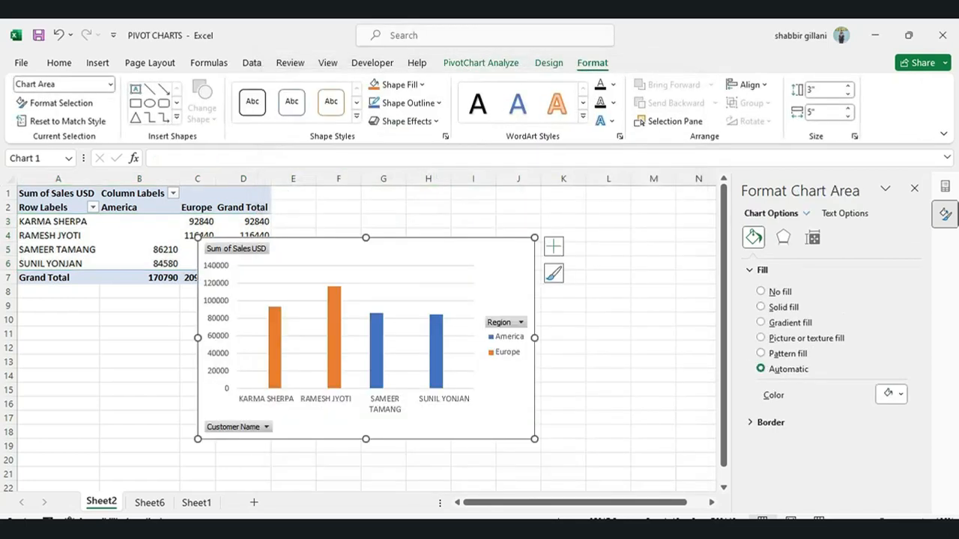
drag(445, 268, 523, 306)
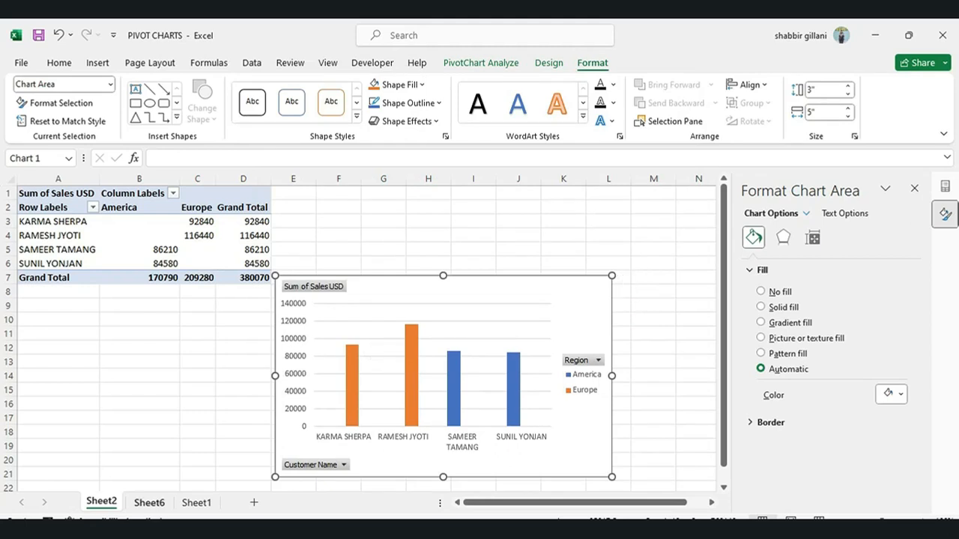
Look at the source data on Sheet1, return to Sheet6 and select its gradient-filled PivotChart
click(149, 502)
click(197, 503)
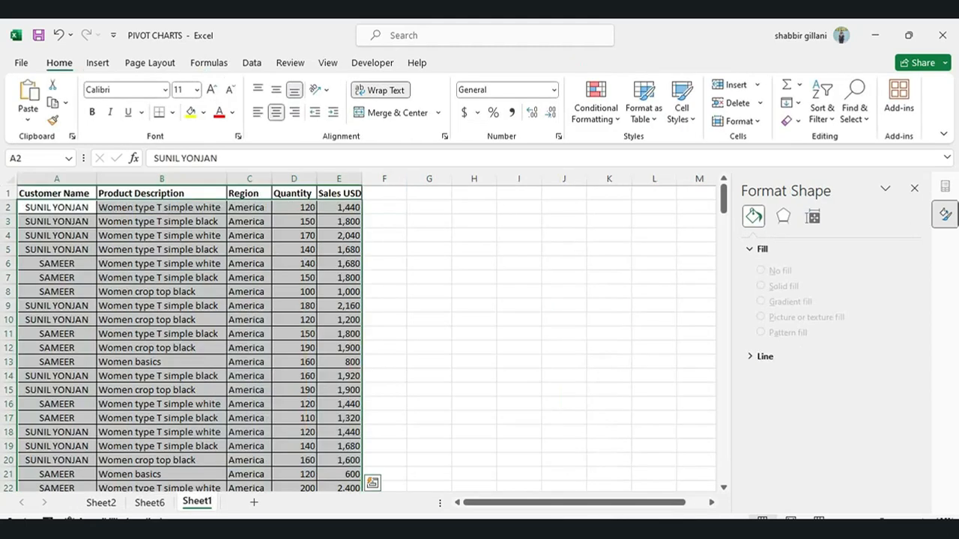
click(149, 503)
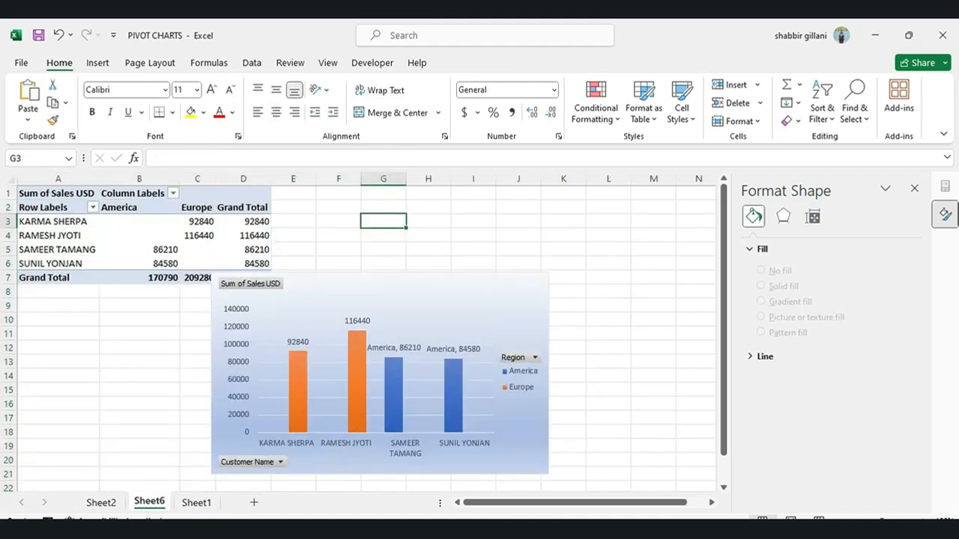
click(429, 235)
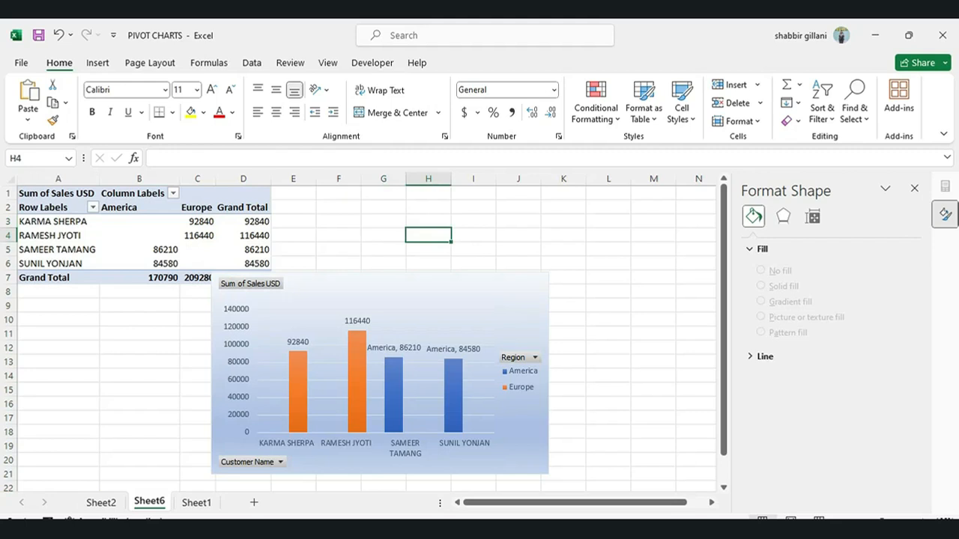
click(450, 319)
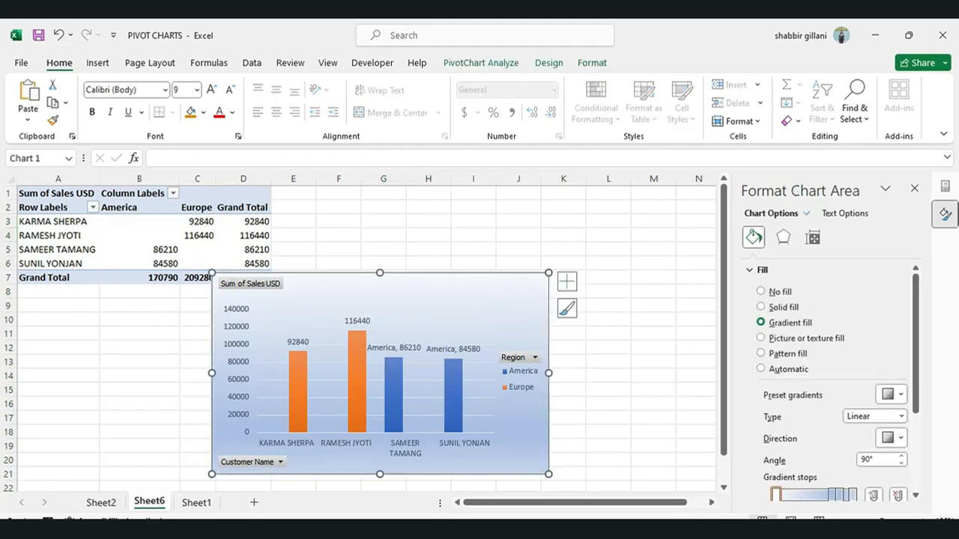